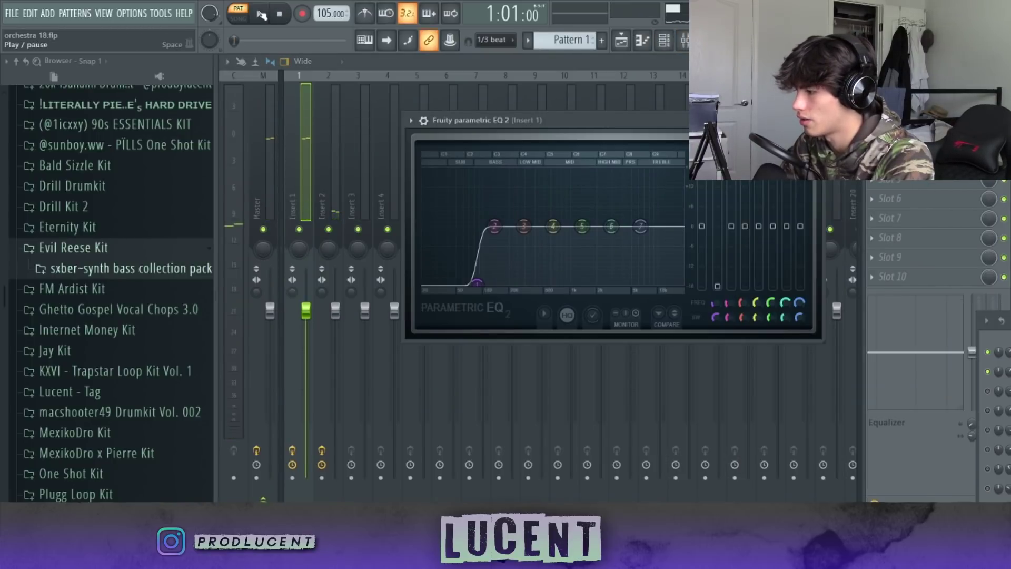
Step: Play Pattern 1 while viewing the ElectraX64 notes in the piano roll, and stop playback
left_click(262, 14)
left_click_drag(1007, 322, 877, 215)
left_click(646, 42)
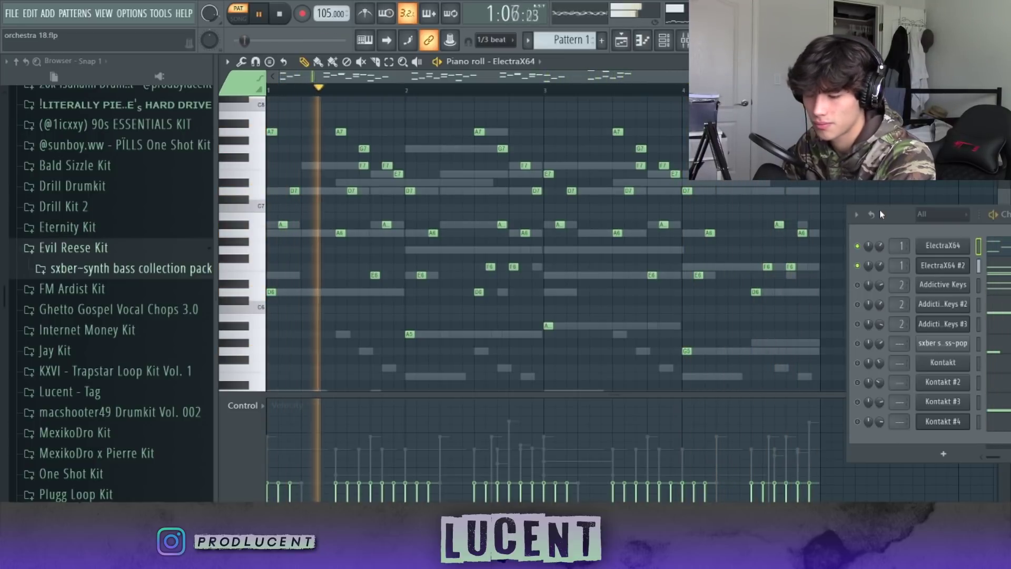
left_click(281, 13)
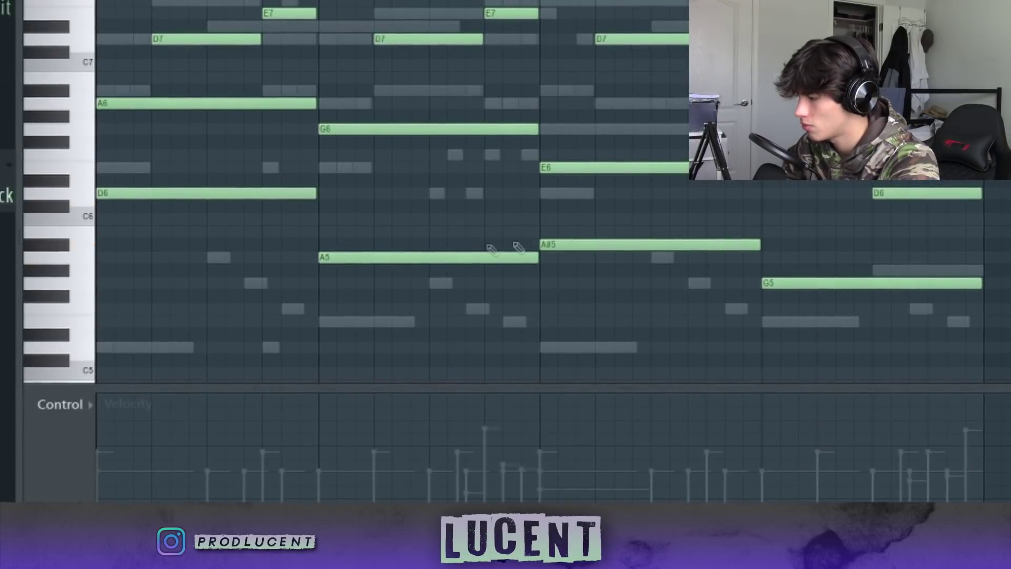
Step: Audition the long A#5 and G5 notes of Addictive Keys in the piano roll
left_click(578, 233)
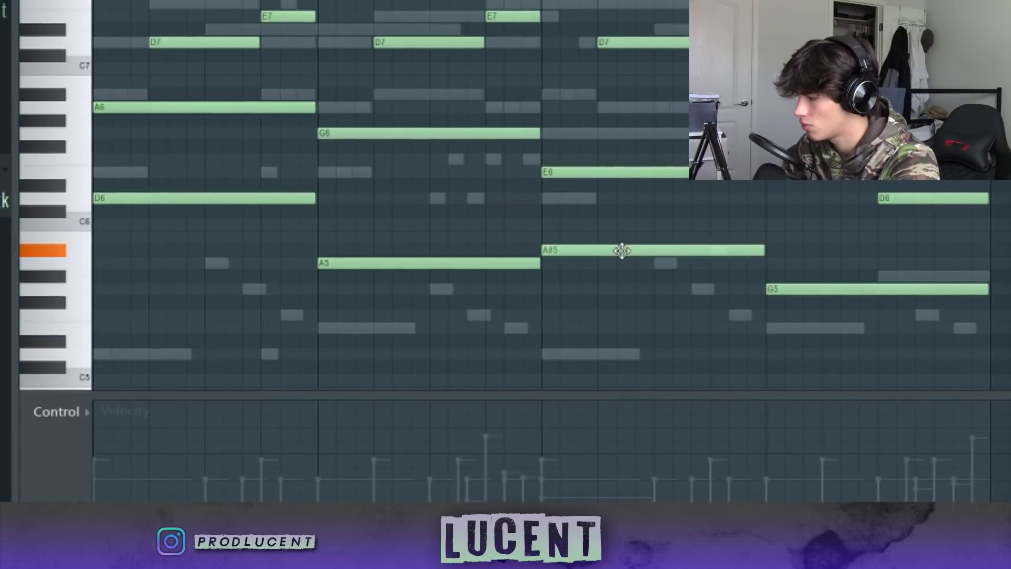
left_click(816, 294)
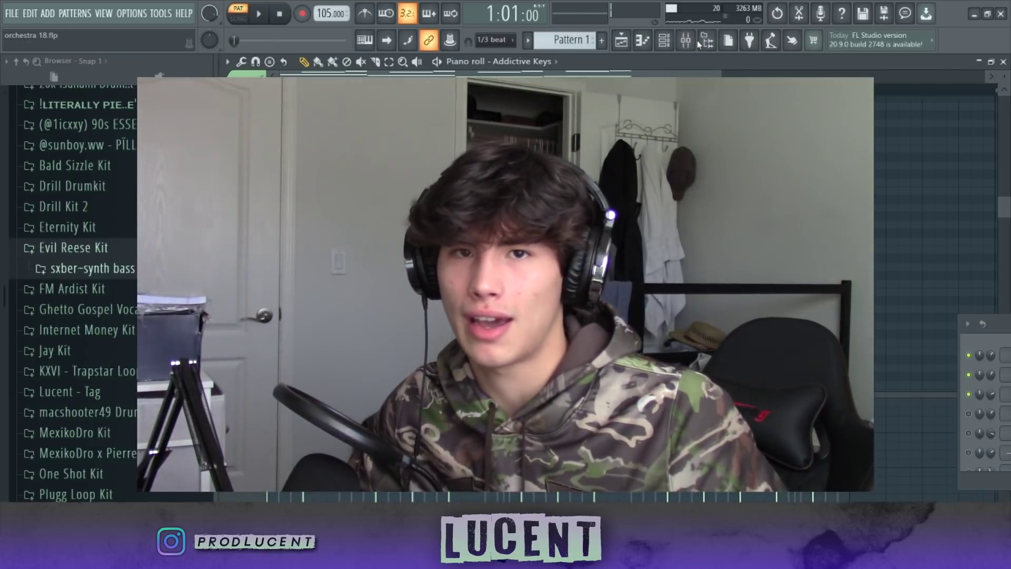
Step: Open Gross Beat on mixer Insert 2 and set its time preset to WishWash 2
left_click(686, 42)
left_click(329, 221)
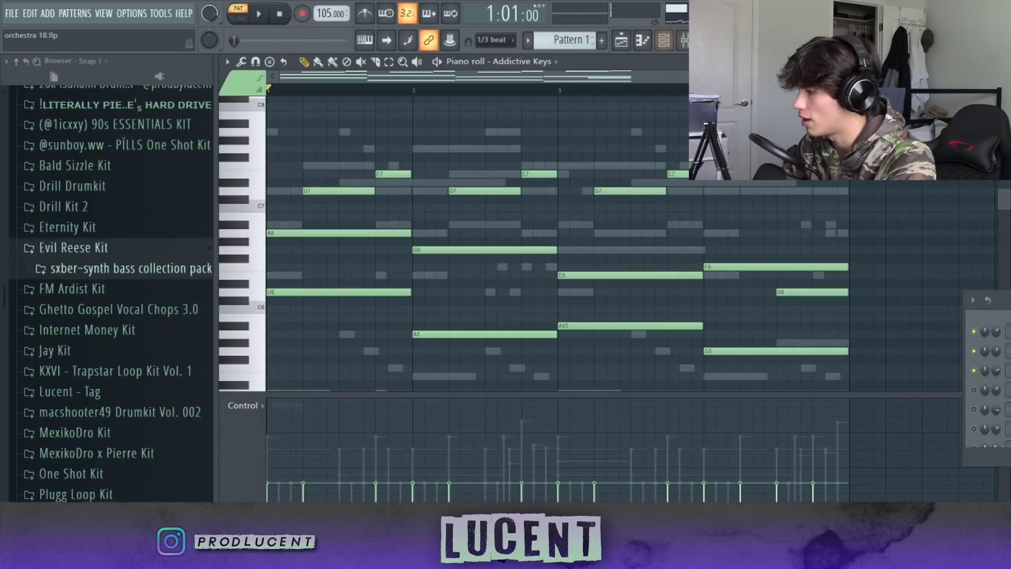
left_click(902, 121)
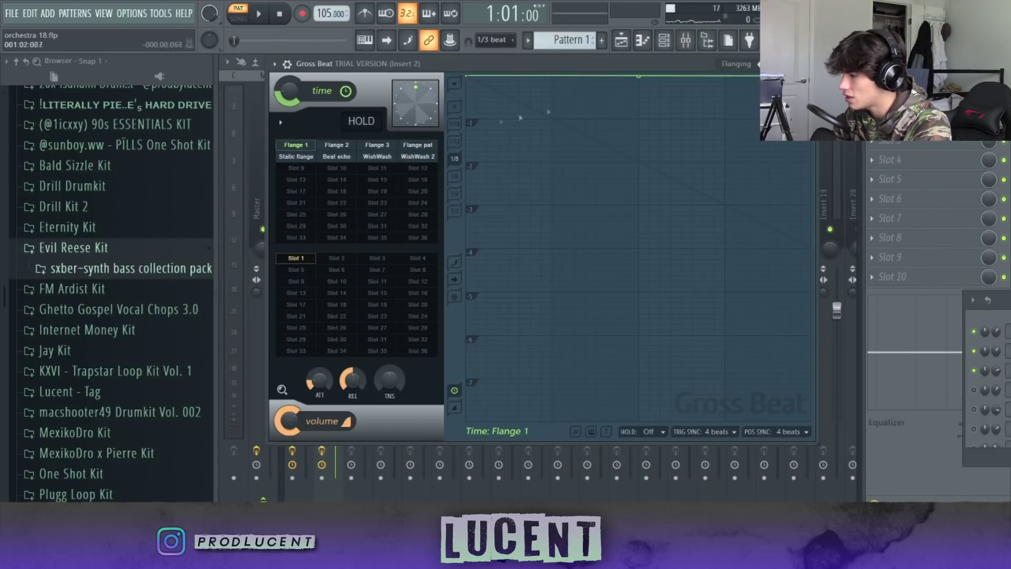
left_click(422, 158)
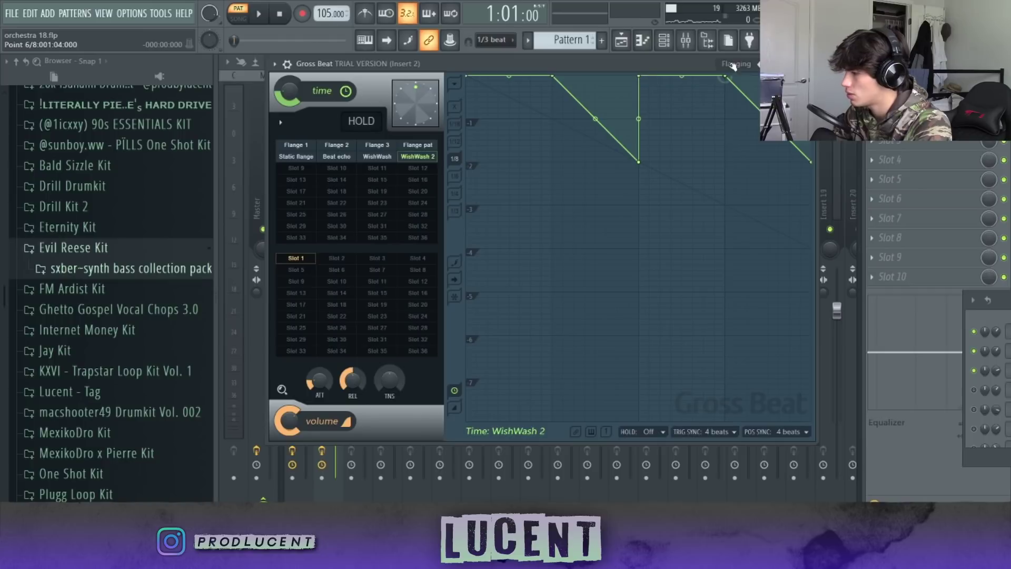
Step: Play Pattern 1 with the Gross Beat setting, view the Addictive Keys notes in the piano roll, and stop playback
left_click(260, 14)
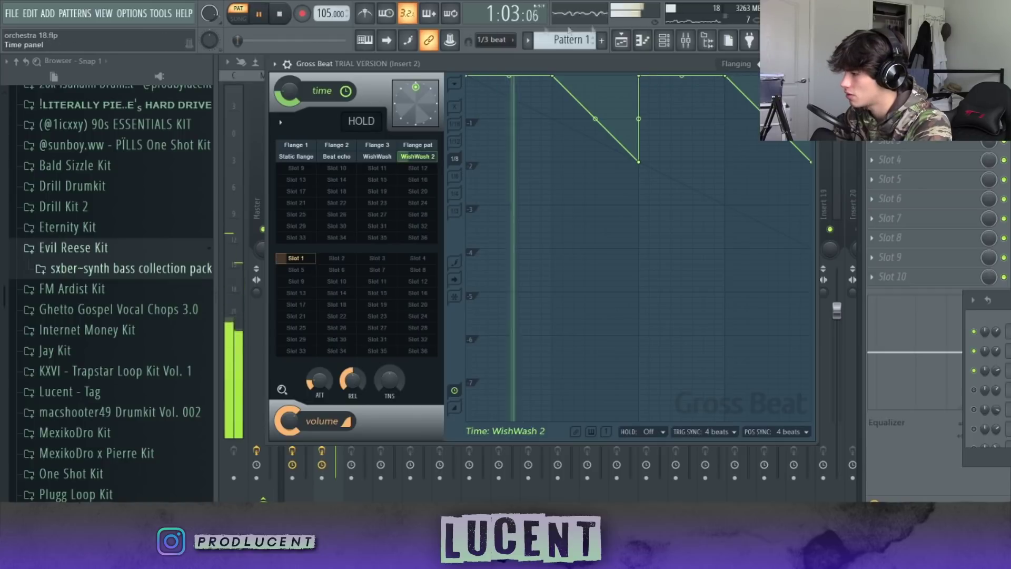
left_click(645, 44)
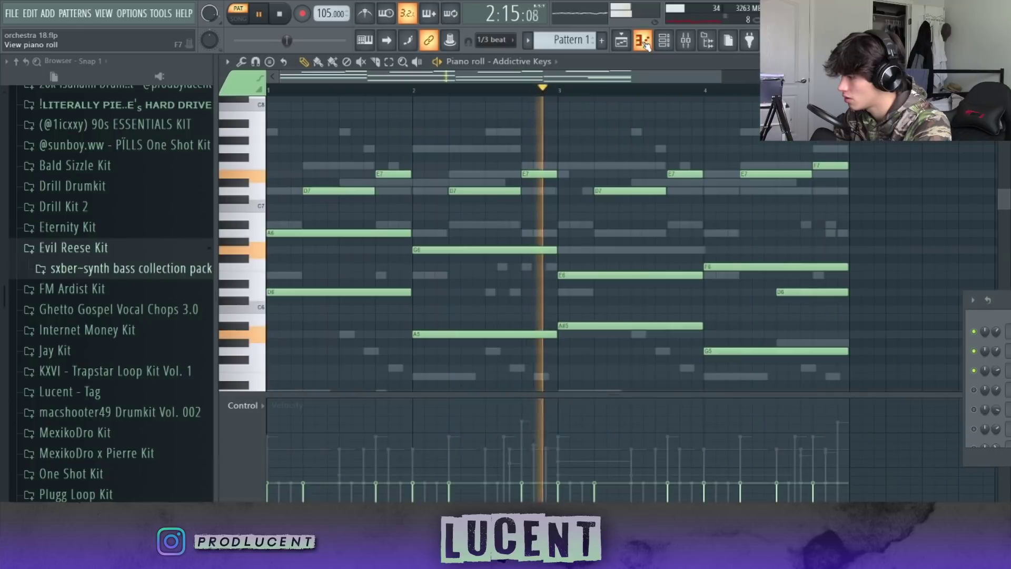
left_click_drag(1007, 311, 939, 128)
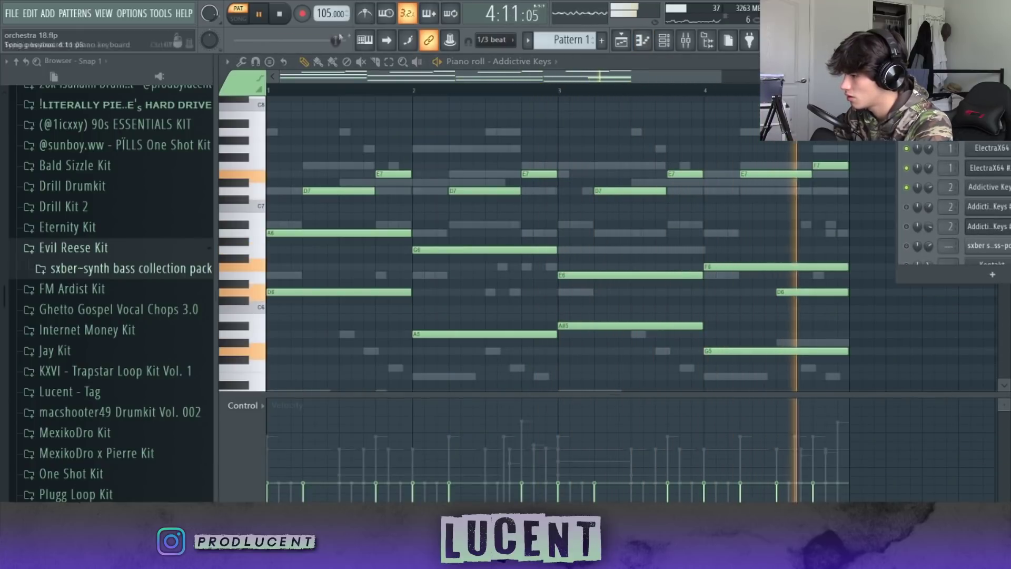
left_click(282, 16)
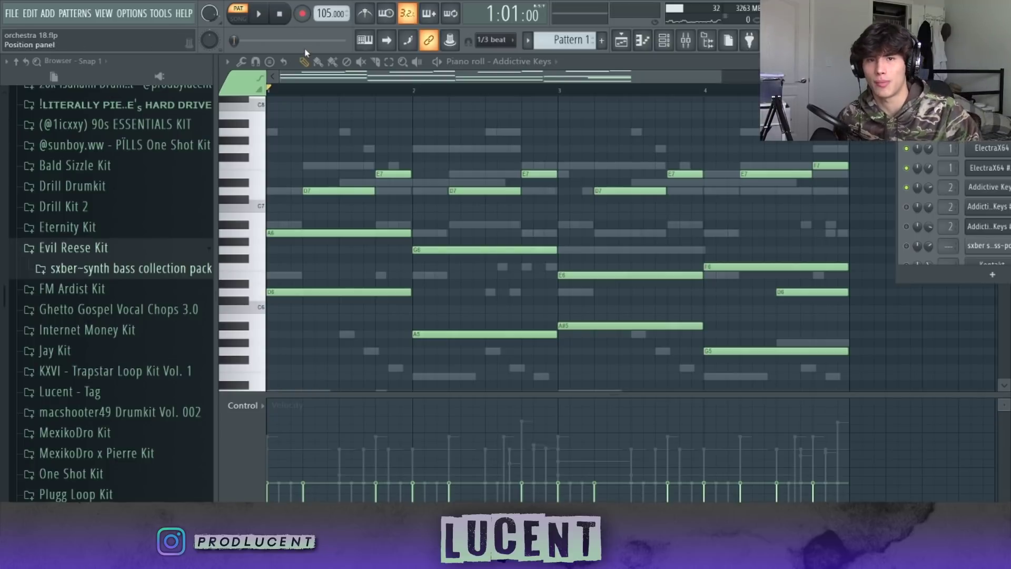
Step: Play Pattern 1 with Addictive Keys #2 unmuted, showing that channel's notes in the piano roll
left_click_drag(942, 117, 790, 84)
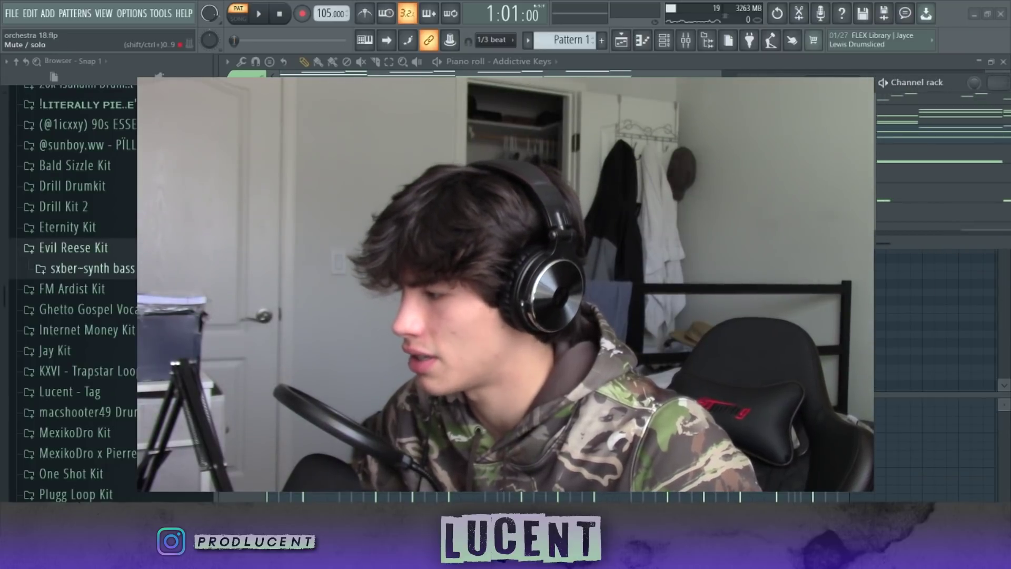
left_click(868, 157)
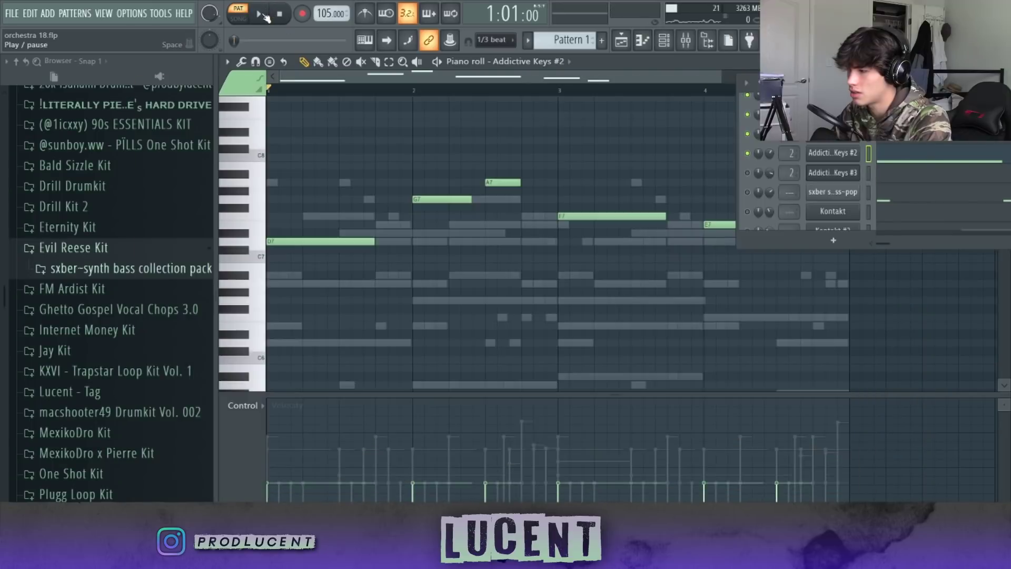
left_click(267, 11)
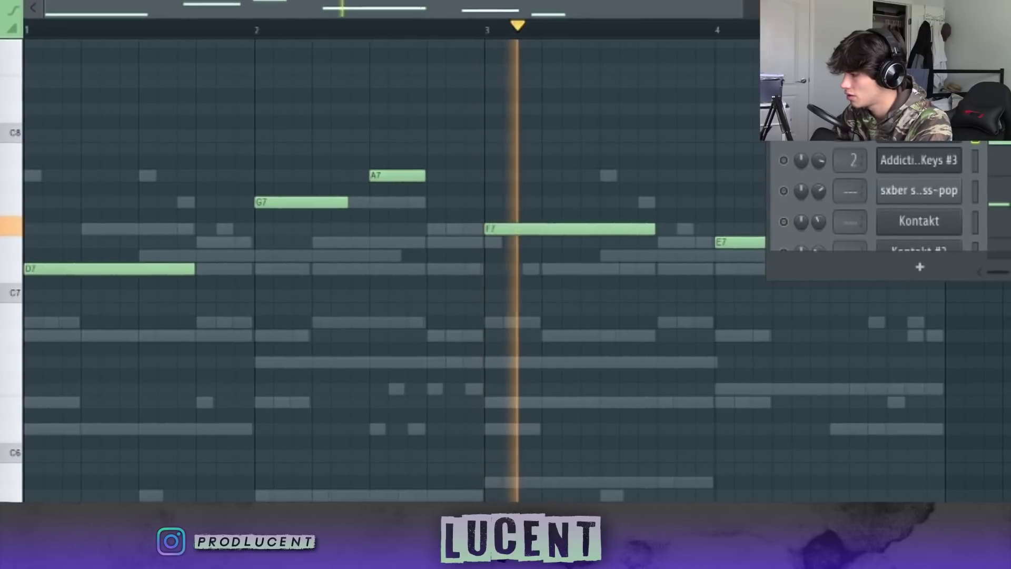
Step: Examine the sxber synth bass-pop notes in the piano roll, keeping the channel rack in view beside them
left_click_drag(1009, 189, 828, 47)
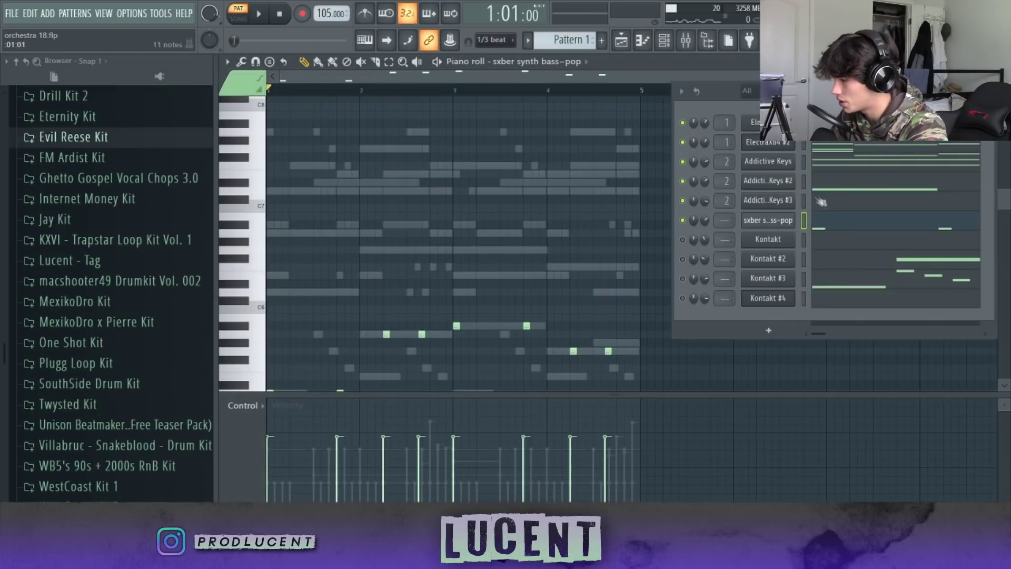
left_click(838, 162)
left_click_drag(732, 97, 1009, 278)
left_click_drag(686, 329, 396, 284)
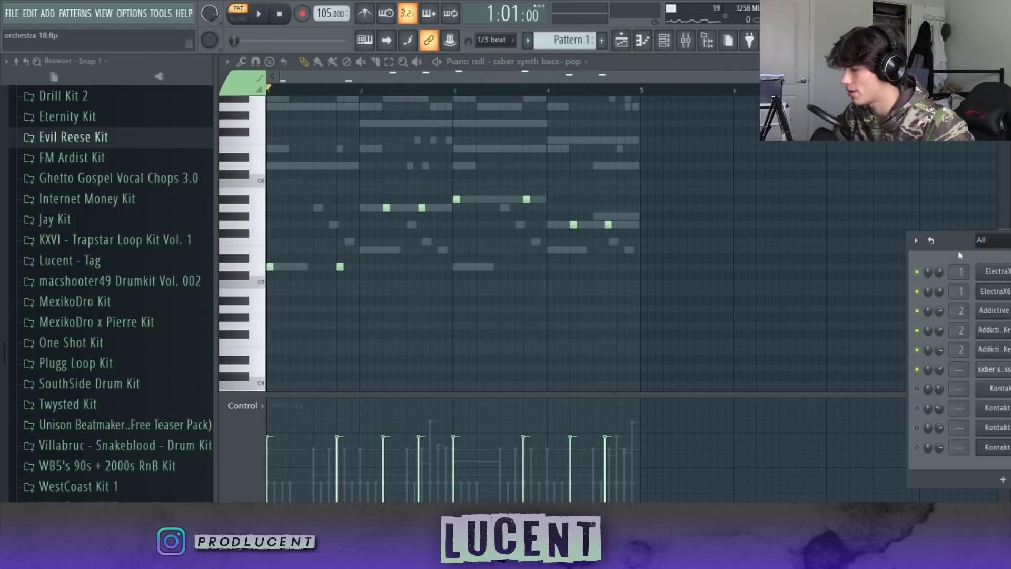
left_click_drag(959, 255, 740, 136)
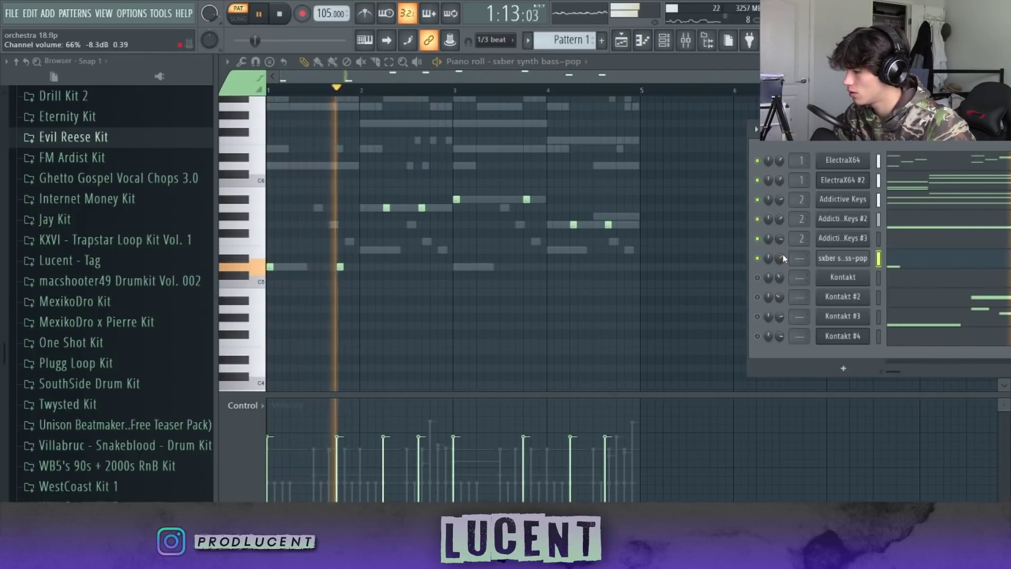
Step: Adjust the sxber synth bass-pop channel's volume while Pattern 1 plays, and stop playback
left_click_drag(780, 257, 782, 263)
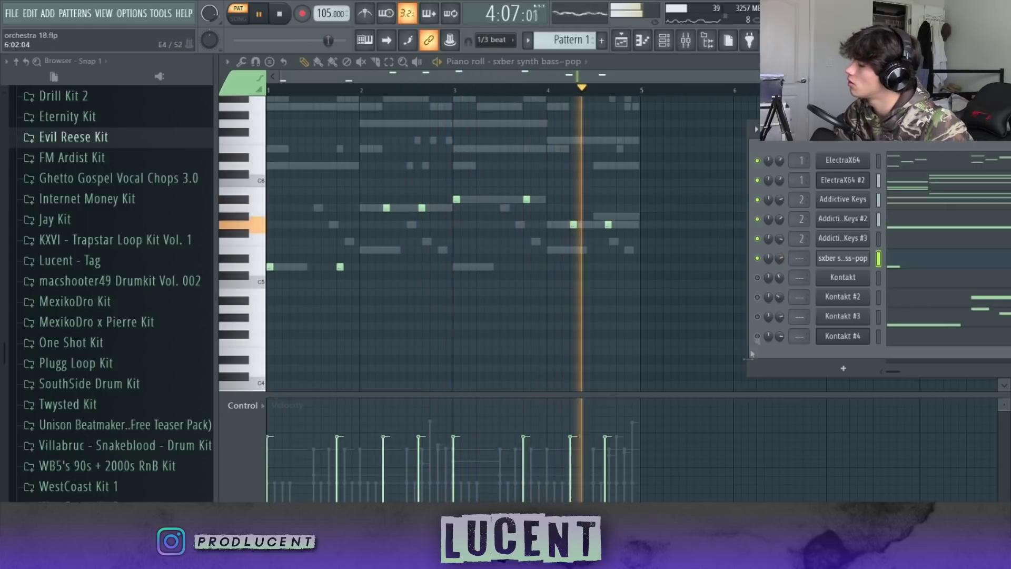
left_click(293, 24)
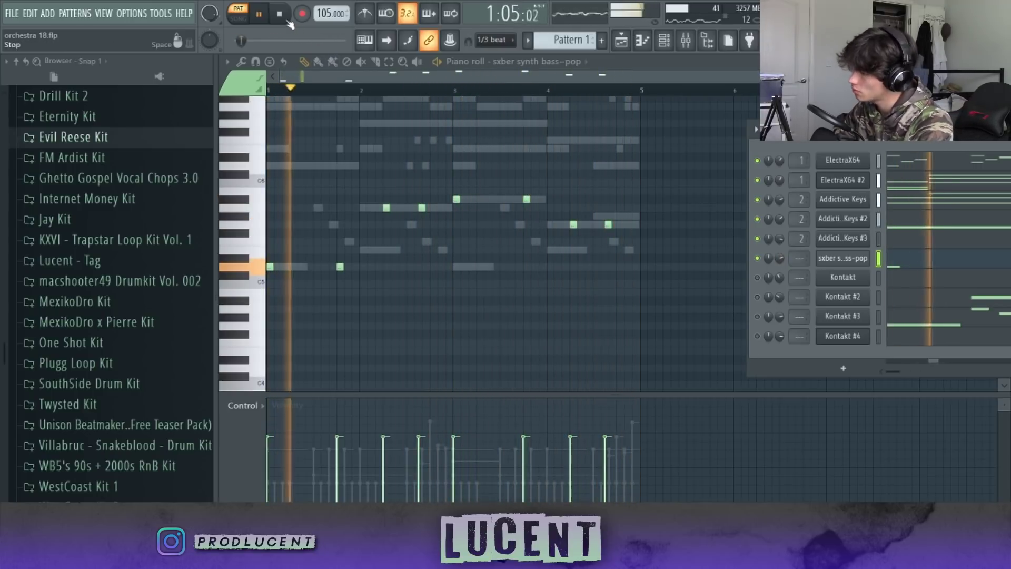
left_click(282, 22)
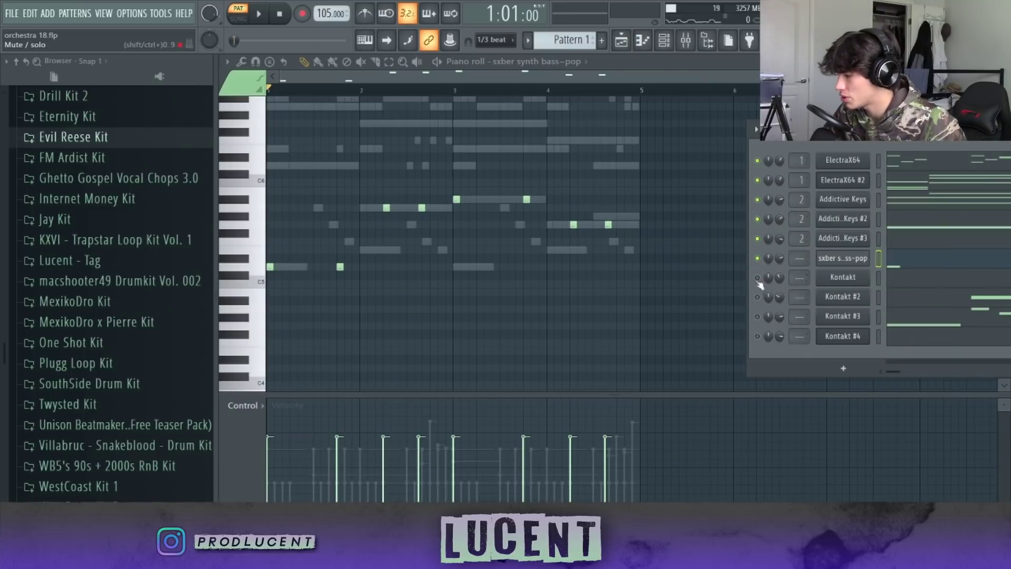
Step: View the Gaohu Licks TM SYNC instrument in the first Kontakt channel and that channel's notes in the piano roll
left_click(841, 278)
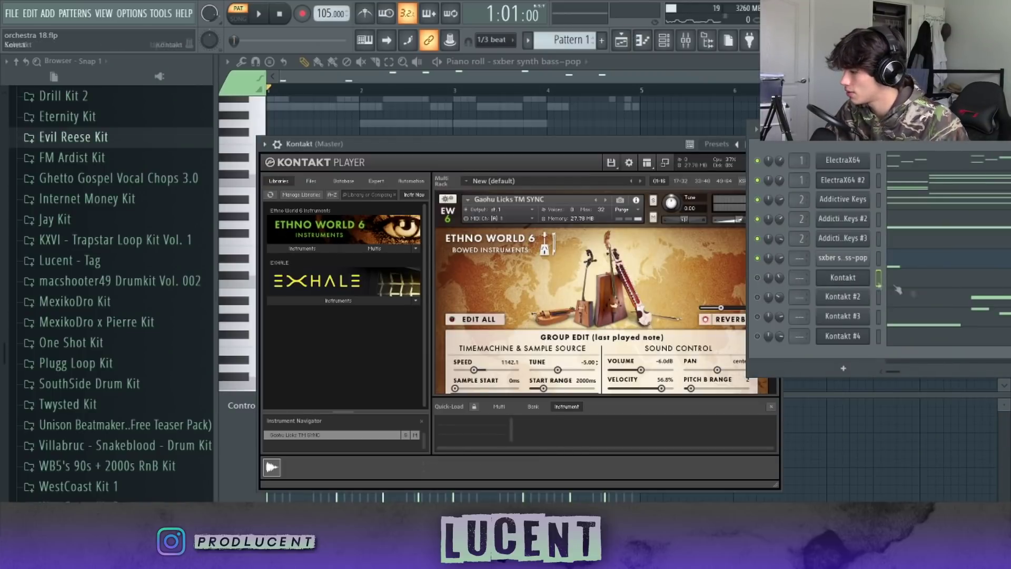
left_click(864, 282)
left_click(476, 199)
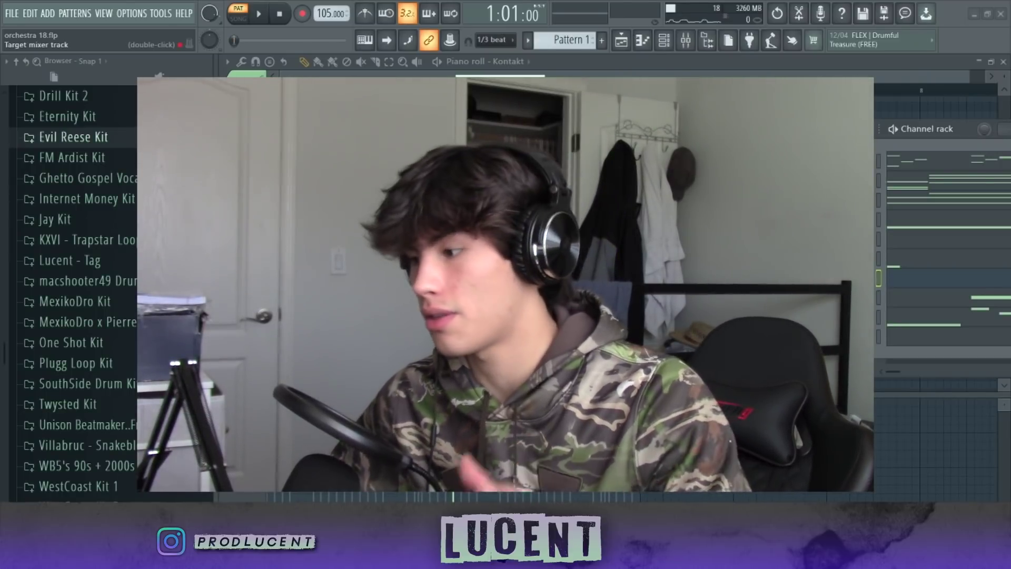
Step: Show the Kontakt #2 notes in the piano roll and play Pattern 1 with that channel unmuted
left_click(879, 296)
scroll(501, 237, "up", 2)
left_click(337, 183)
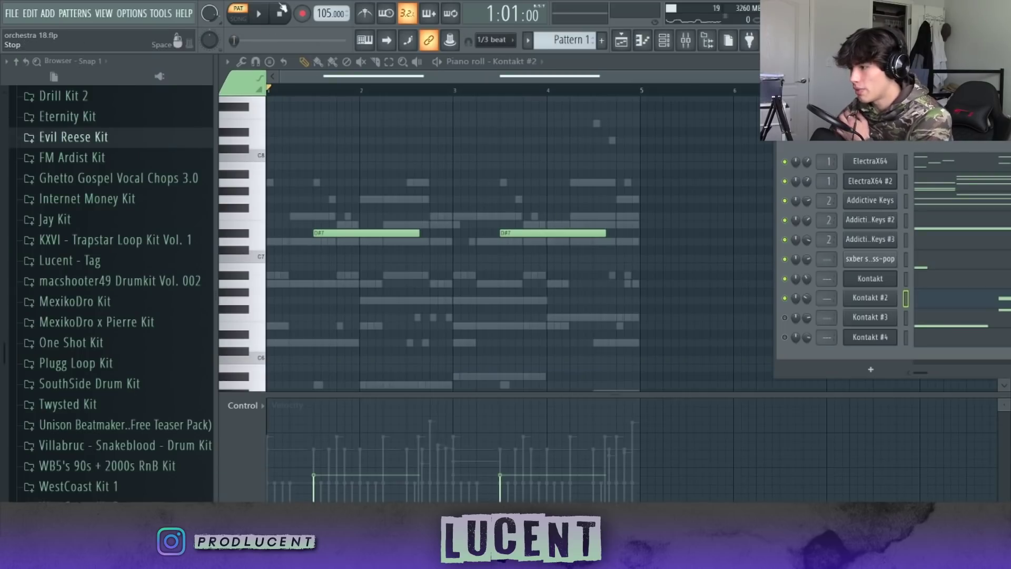
left_click(263, 15)
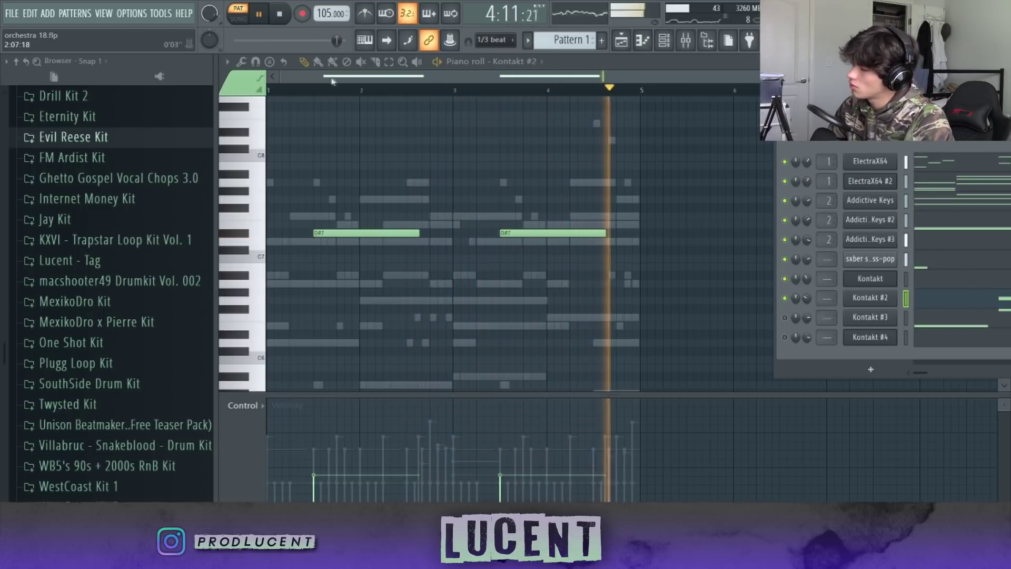
left_click(265, 17)
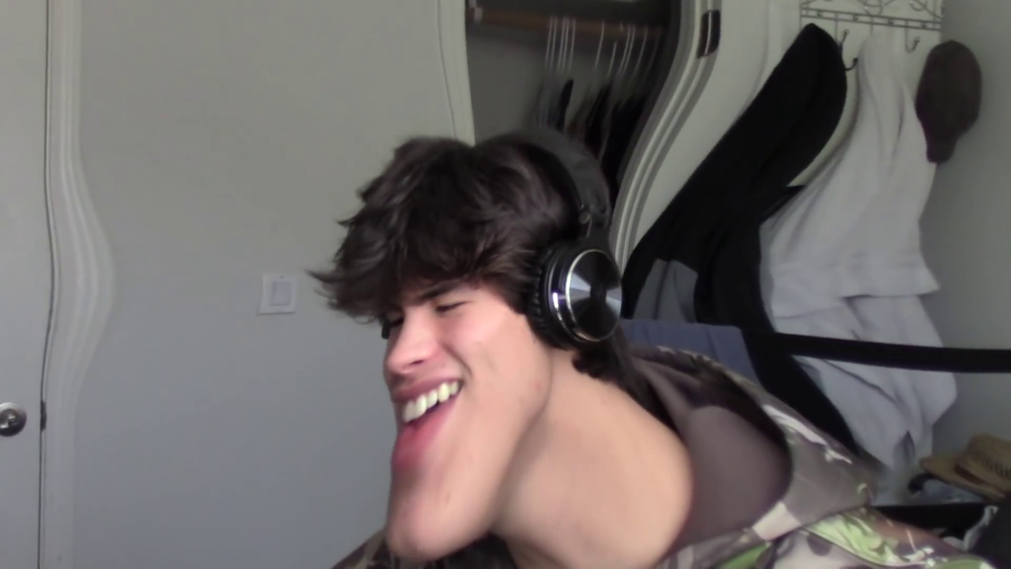
Step: View the Ethno World 6 woodwind instrument in Kontakt #3 and that channel's notes in the piano roll
left_click(886, 322)
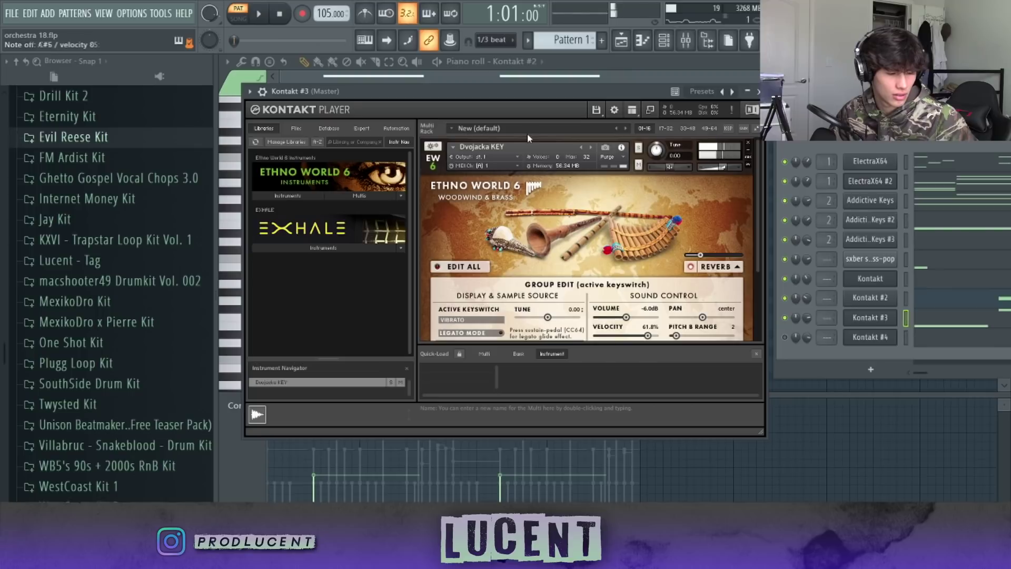
left_click(930, 323)
scroll(662, 217, "down", 6)
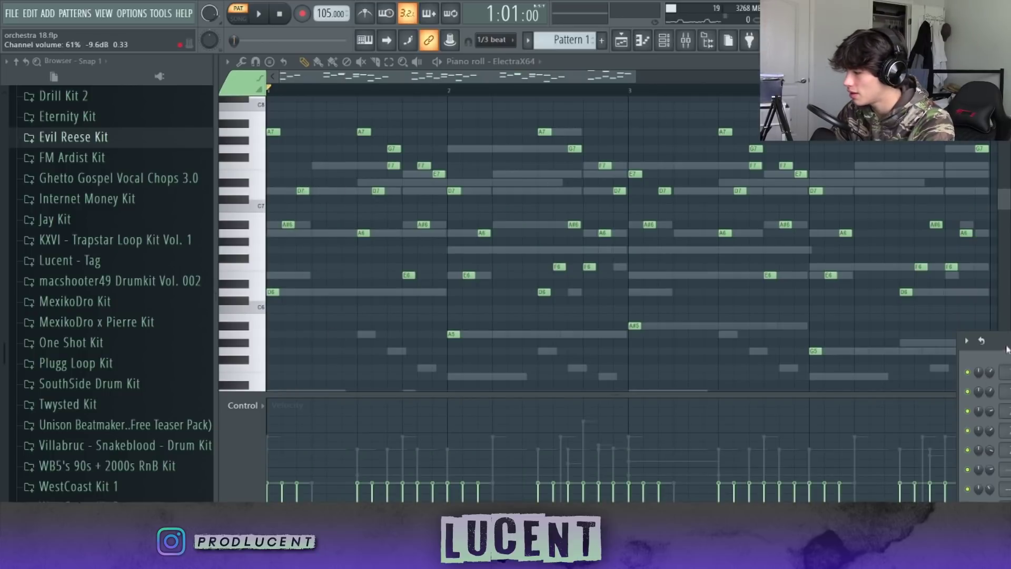
left_click_drag(1007, 348, 665, 51)
left_click(789, 242)
left_click(662, 45)
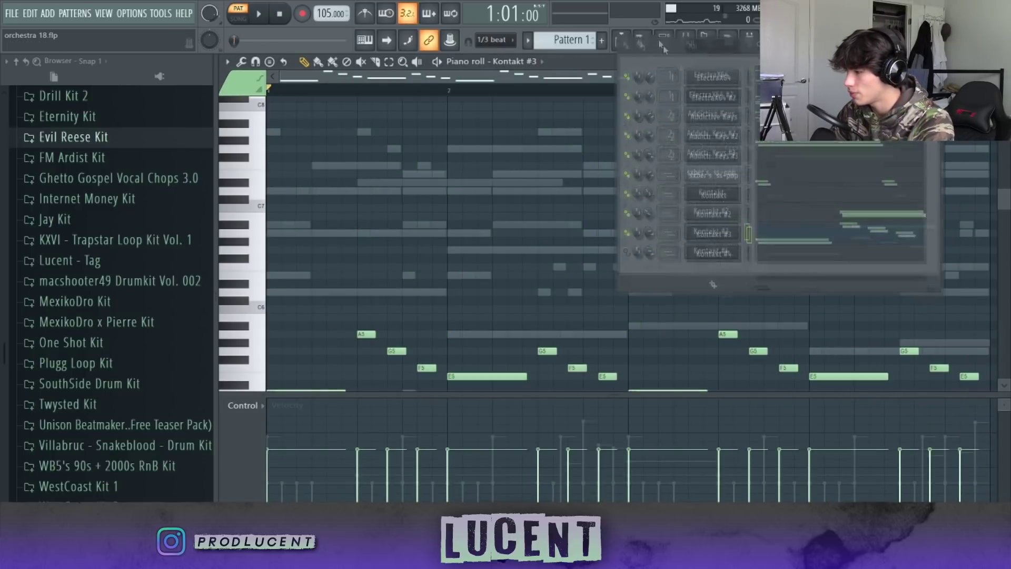
Step: Examine the Kontakt #4 note and its Bansuri Licks TM SYNC instrument, and close the instrument window
scroll(459, 214, "down", 5)
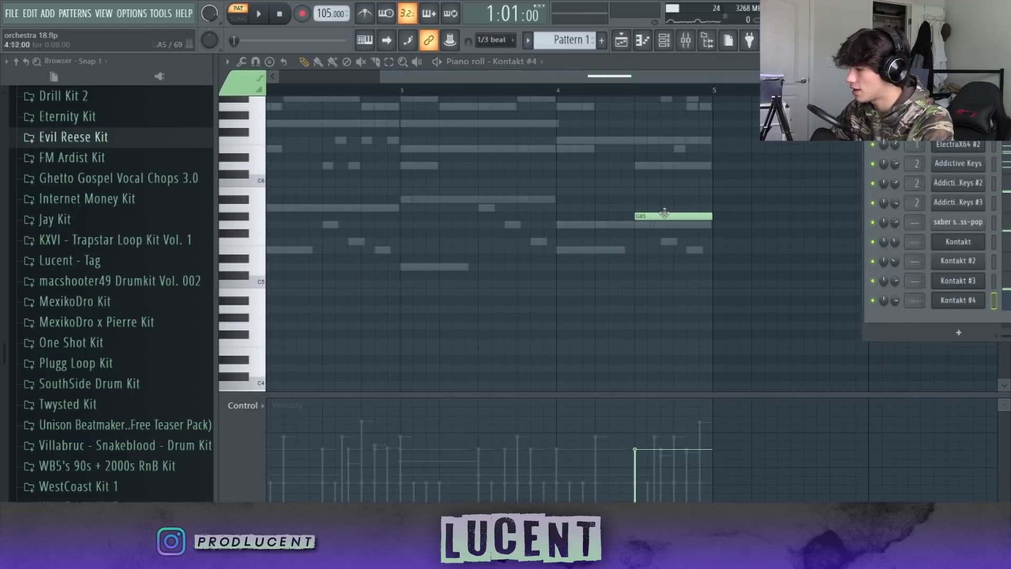
left_click(957, 300)
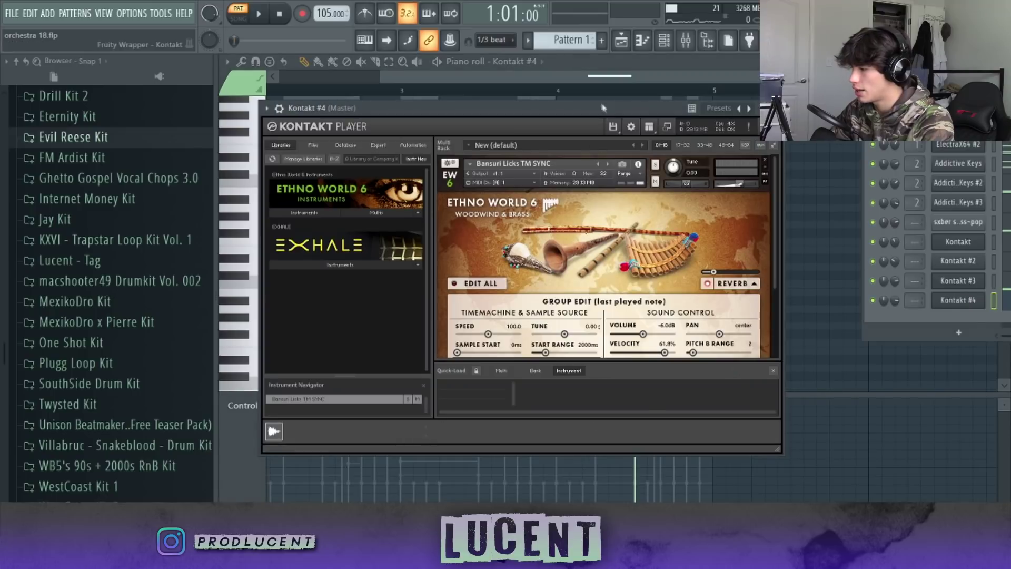
left_click_drag(603, 108, 426, 103)
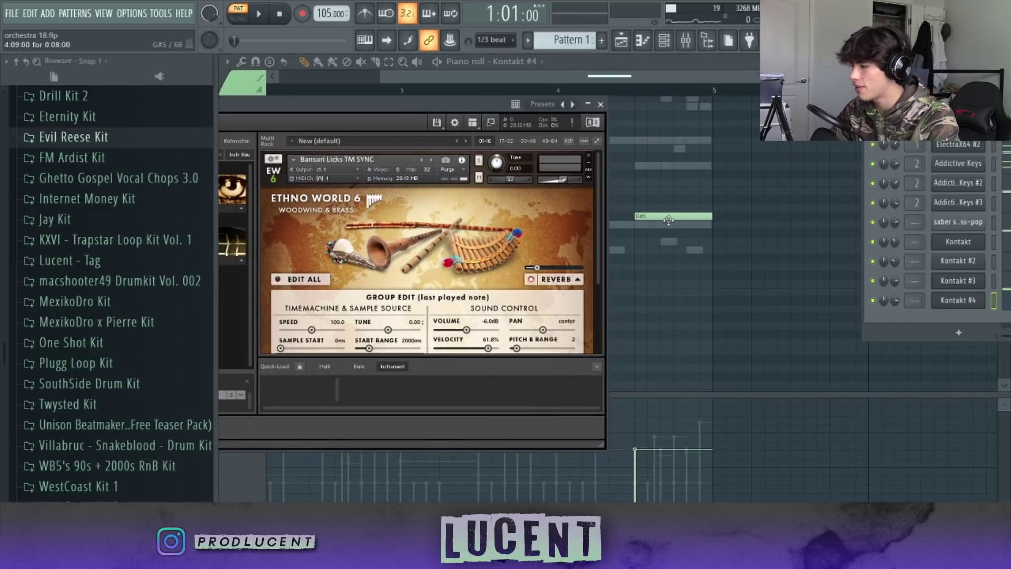
left_click(601, 104)
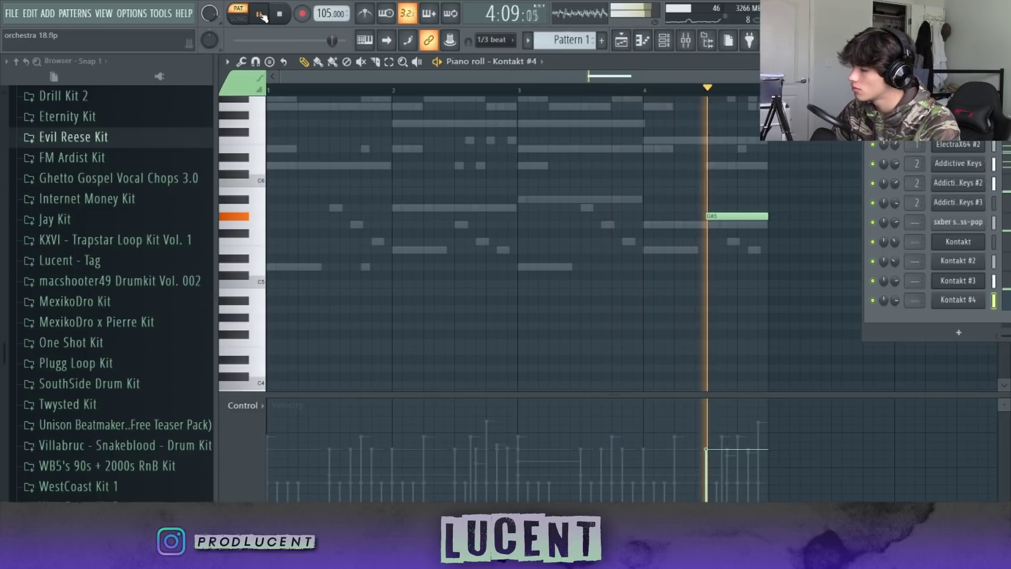
Step: Mute the Kontakt #3 channel
left_click(874, 281)
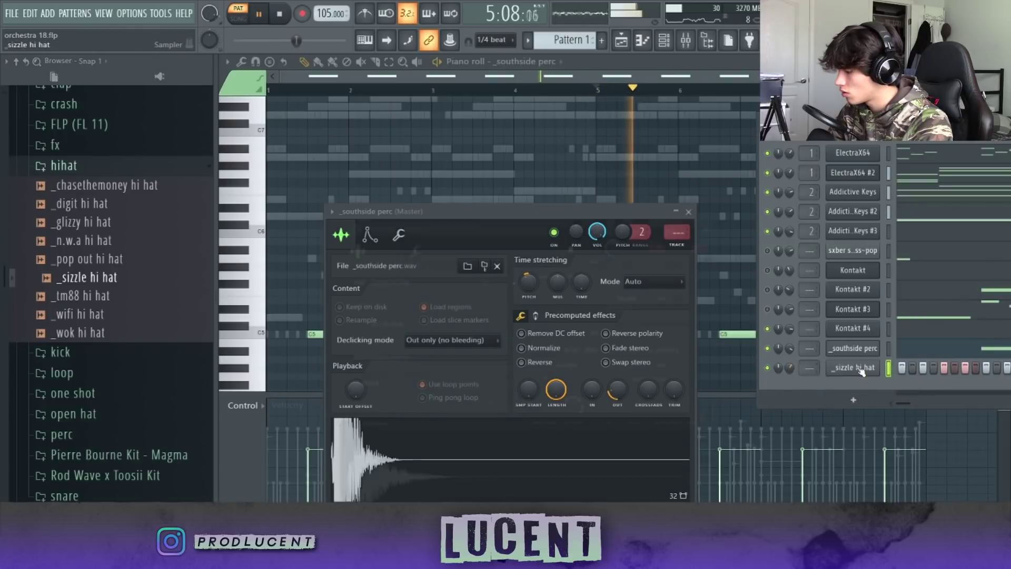
Step: Open the _sizzle hi hat sampler settings and show the precomputed effects page with Normalize, Reverse and Length
left_click(860, 370)
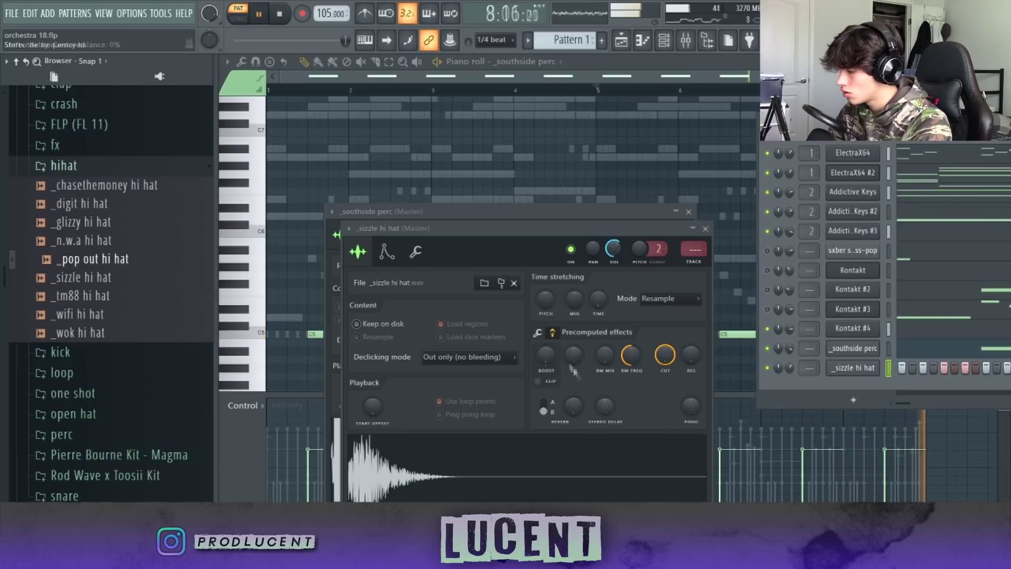
left_click(537, 332)
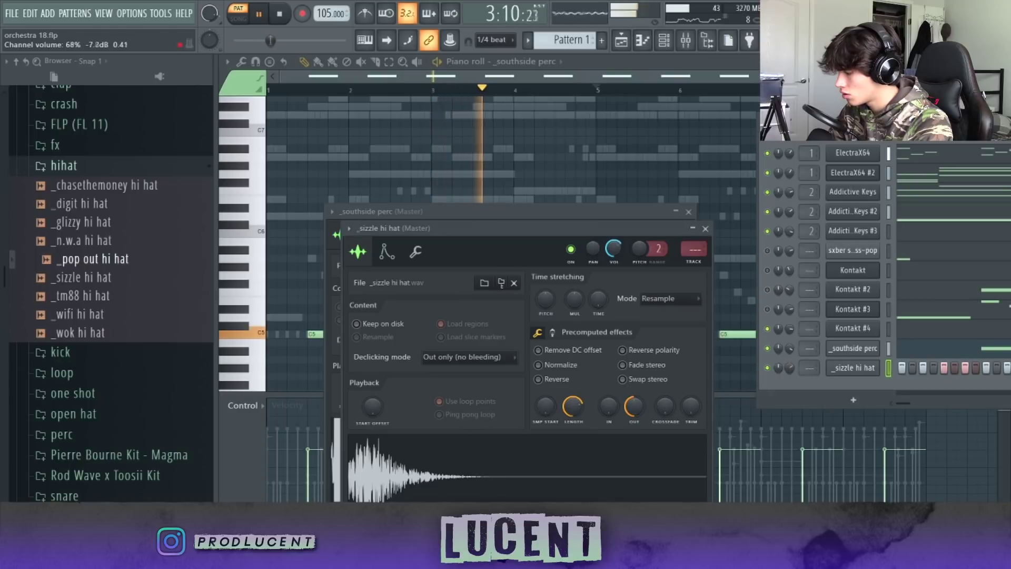
Step: Examine the _sizzle hi hat channel's time, arpeggiator and echo delay settings, and return to its sample settings
left_click(415, 251)
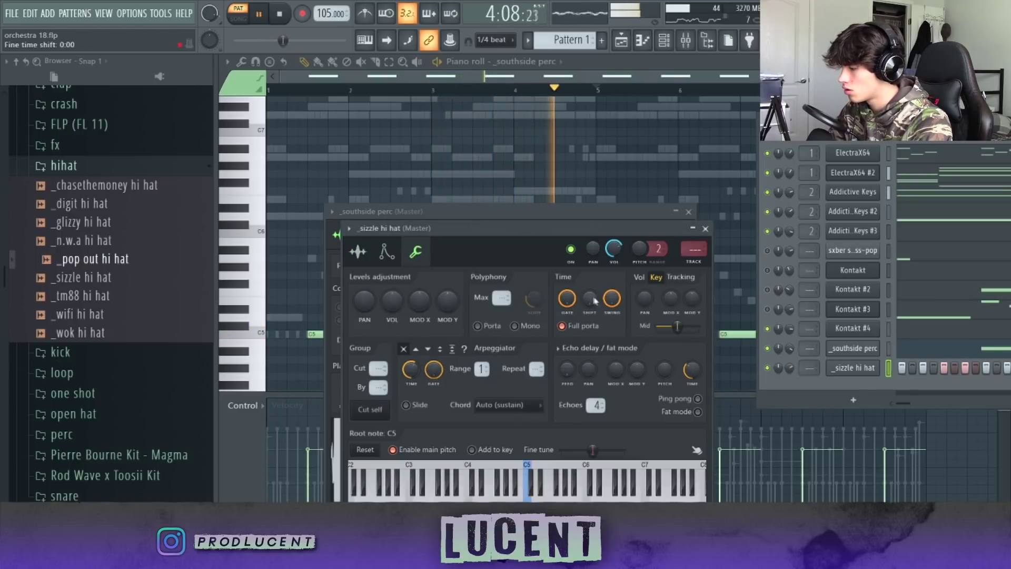
left_click(359, 251)
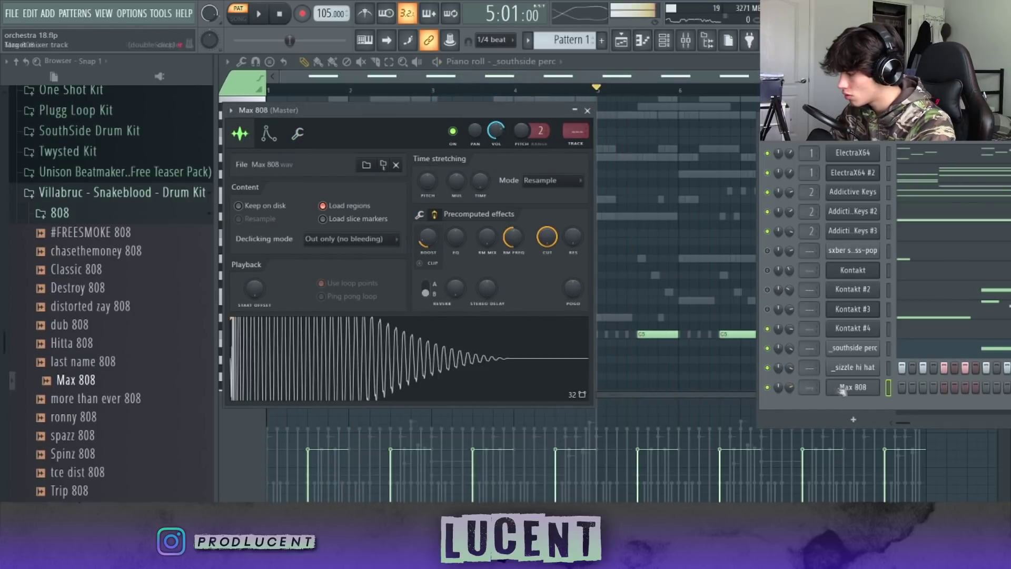
Step: Copy the sxber synth bass-pop channel's notes into the Max 808 channel and show them in the piano roll
right_click(843, 390)
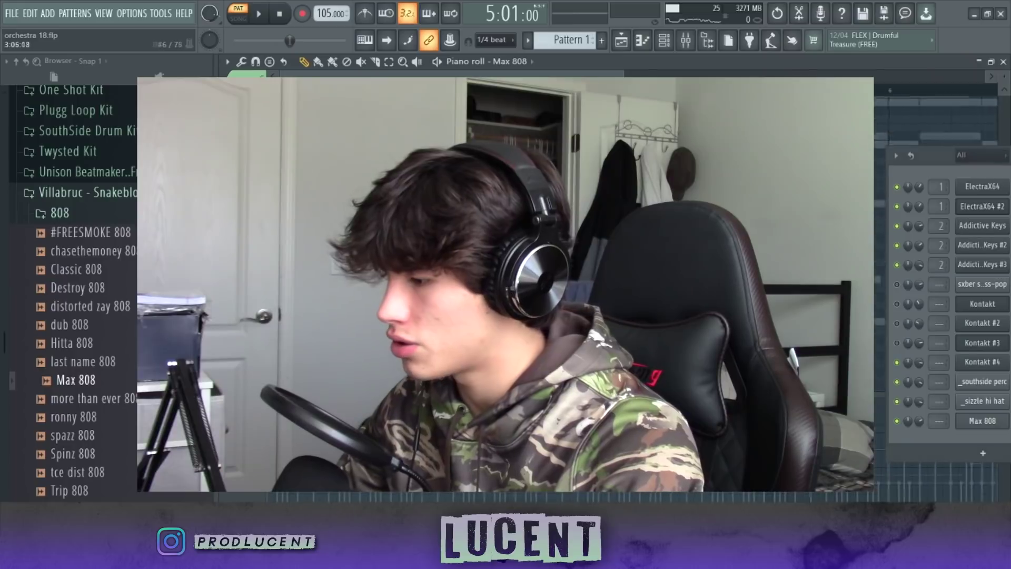
right_click(841, 231)
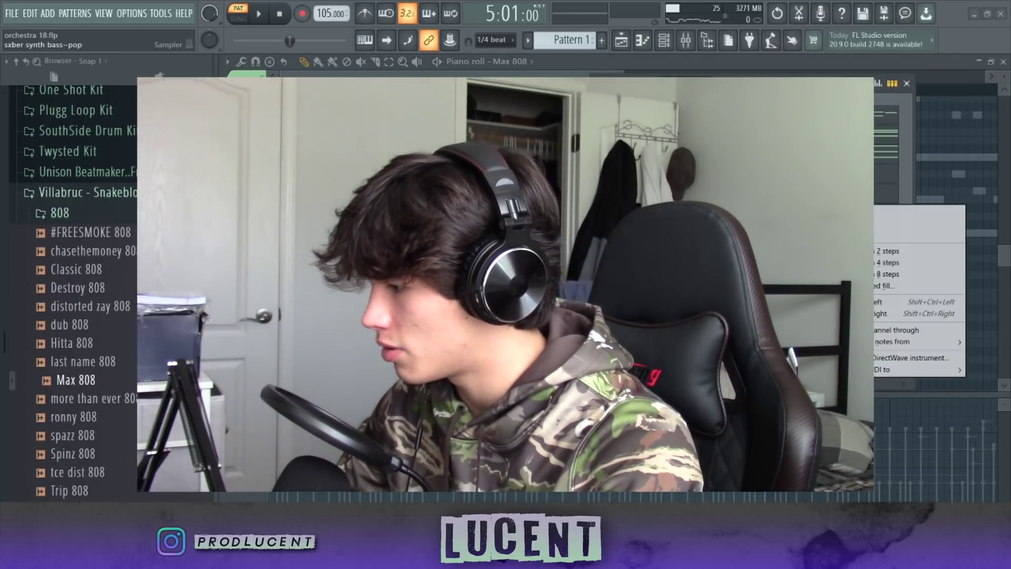
left_click(856, 226)
right_click(874, 369)
left_click(906, 401)
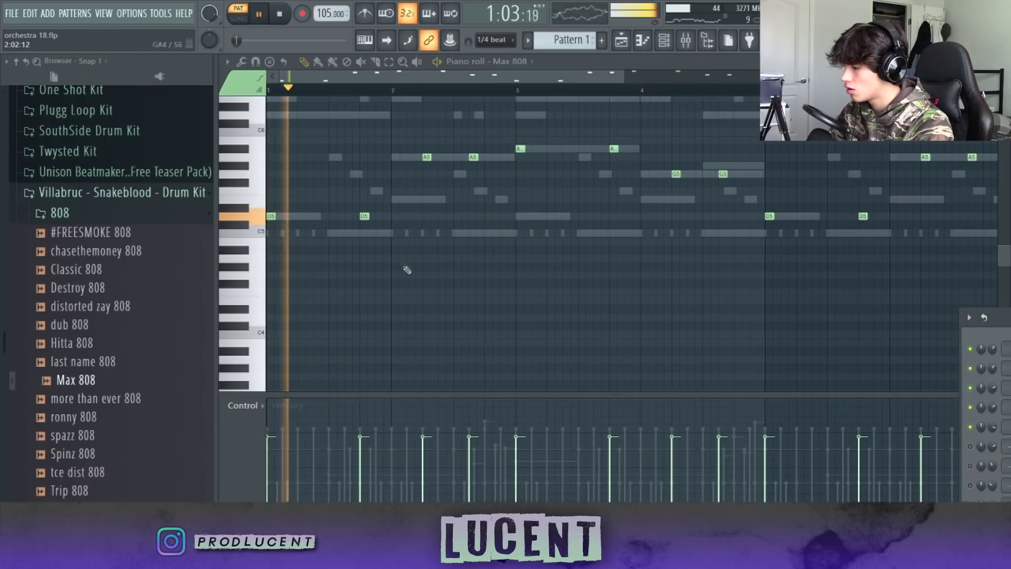
Step: Lower the Max 808's A5 and A#5 notes in bars 2 and 3 by one octave to A4 and A#4
scroll(408, 270, "up", 1)
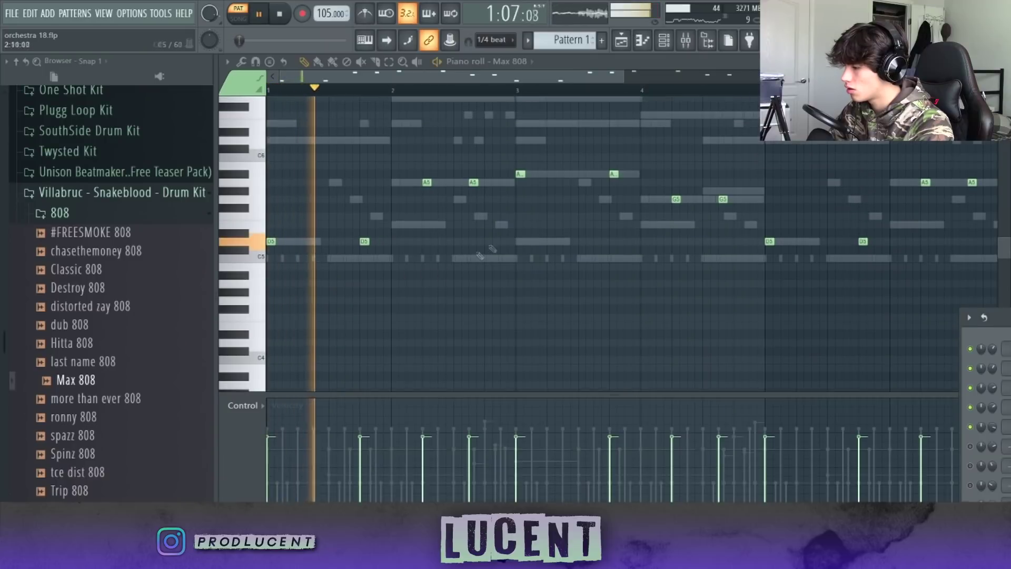
left_click_drag(511, 209, 416, 169)
left_click(489, 215, "ctrl")
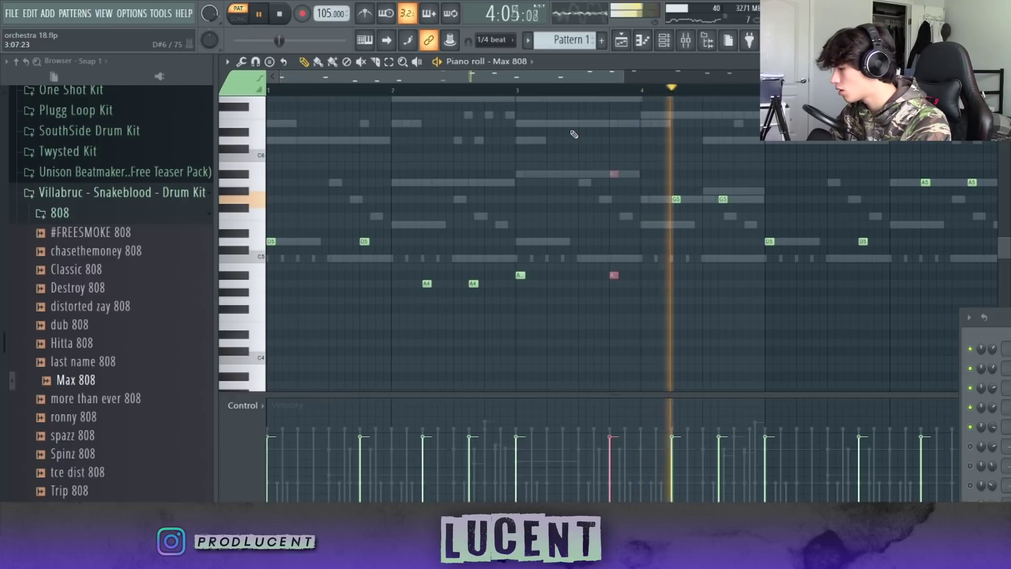
Step: Add quick 1/3-step Max 808 rolls on D5 in bar 1 and A4 in bar 2, and extra G5 notes in bar 4
left_click_drag(596, 78, 676, 97)
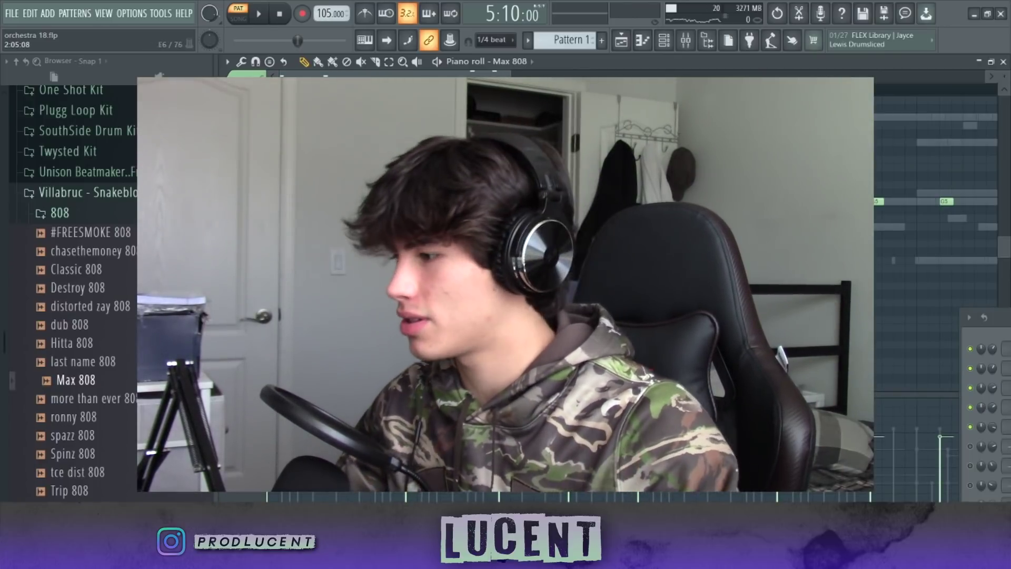
scroll(380, 134, "down", 4)
scroll(380, 100, "up", 2)
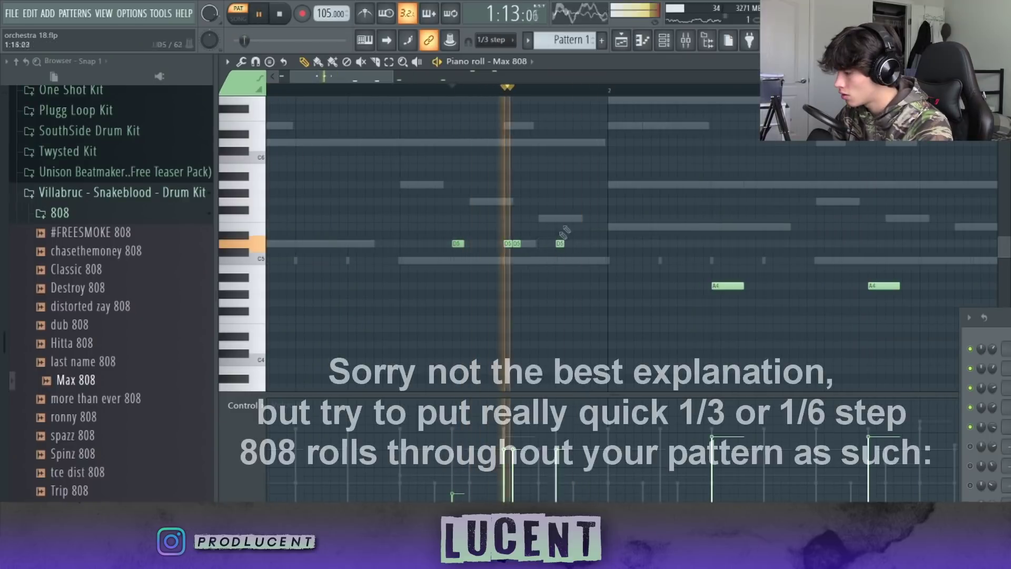
key("space")
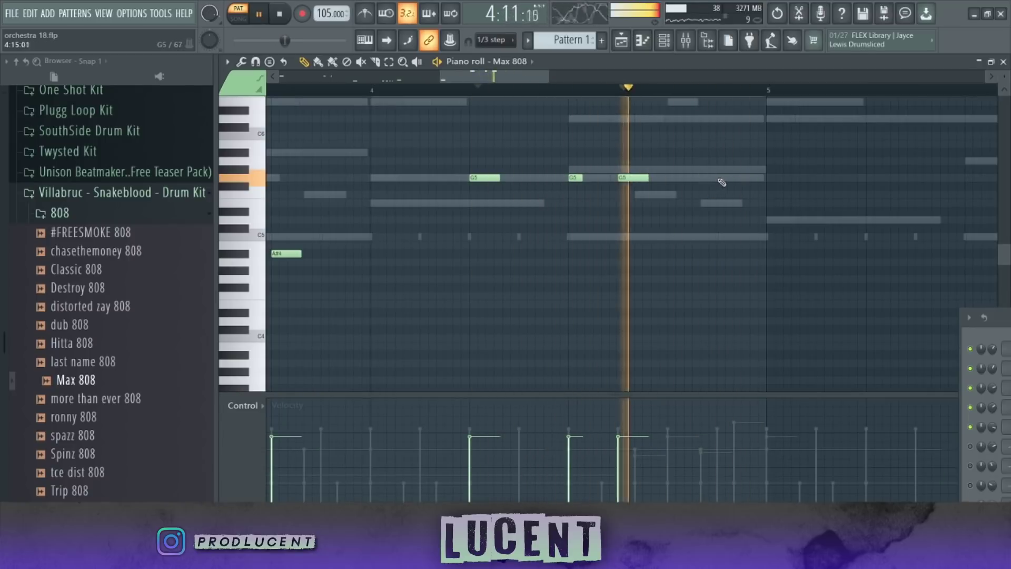
left_click(721, 179)
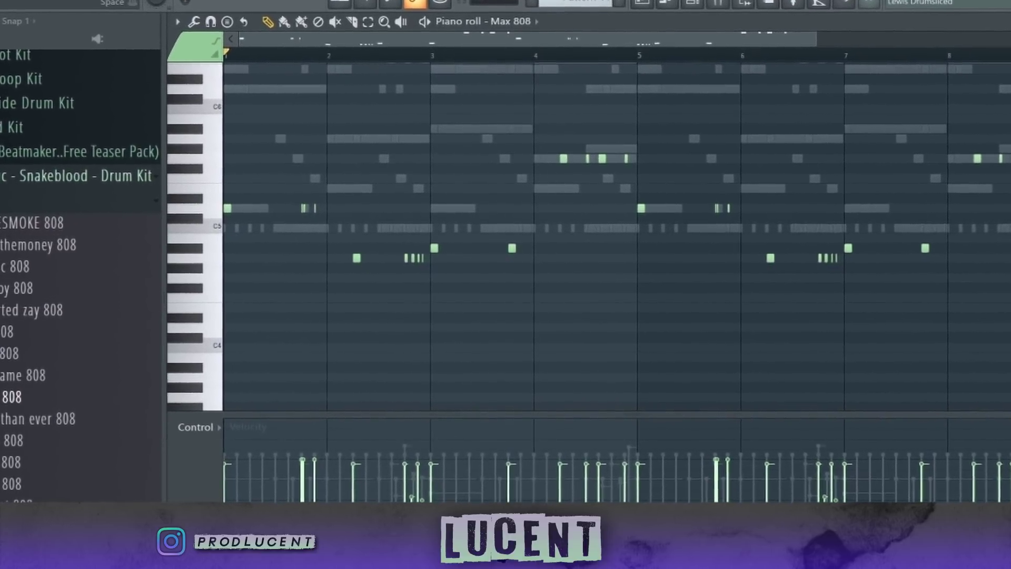
Step: Play the Max 808 pattern, add a run of short G5 notes with rising velocity in early bar 8, and play that bar
left_click(260, 15)
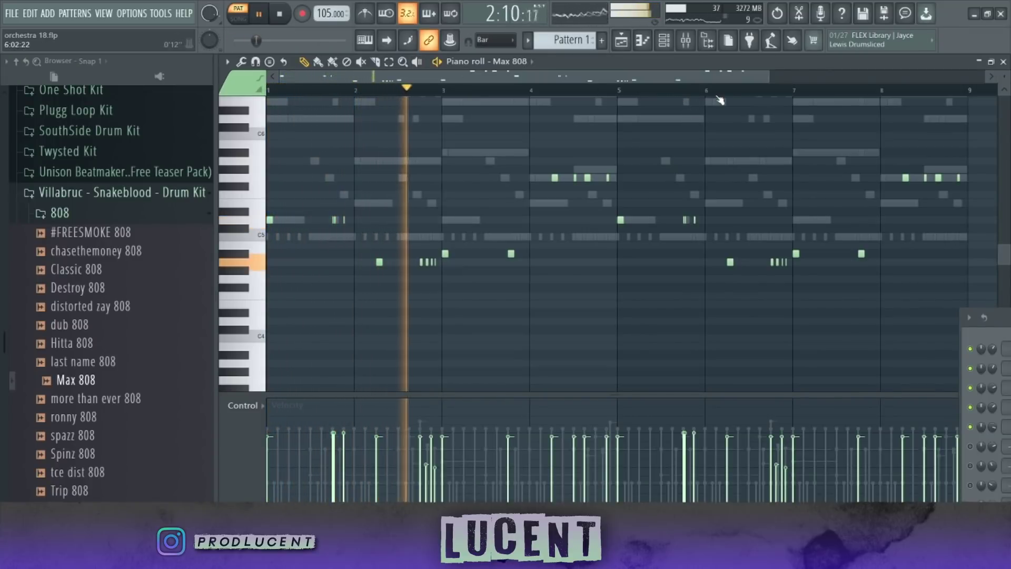
left_click_drag(767, 79, 740, 83)
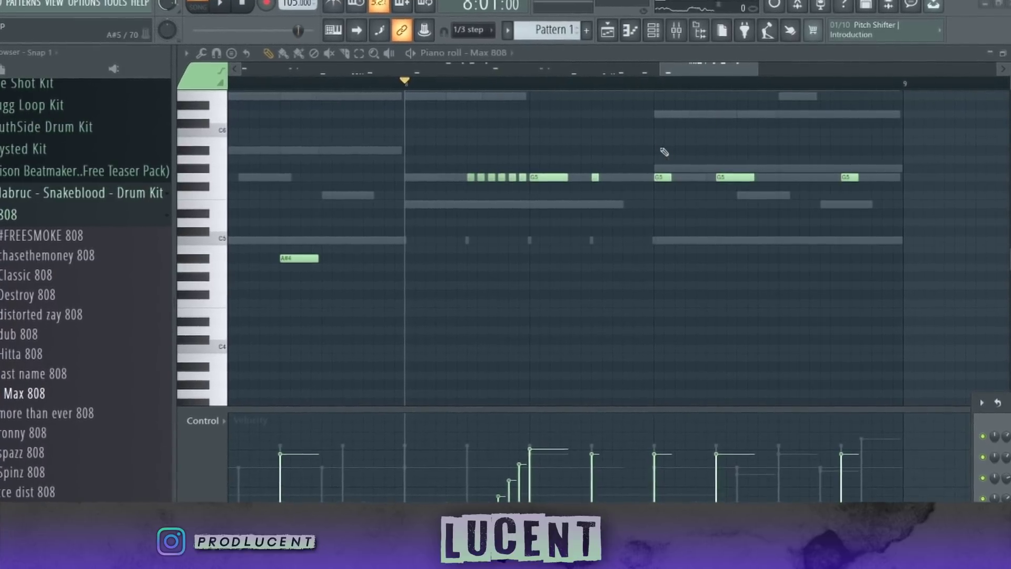
key("space")
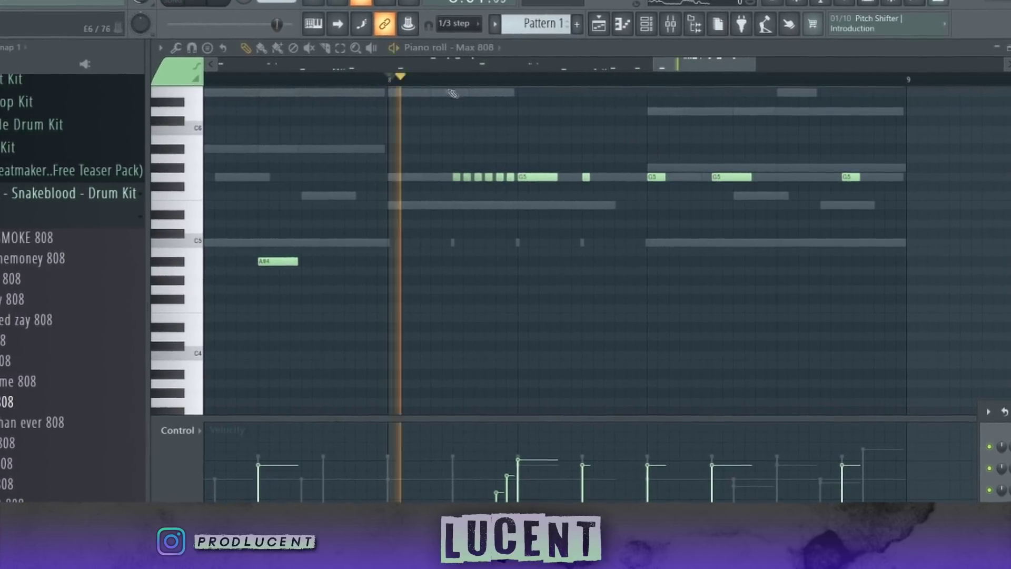
left_click(395, 79)
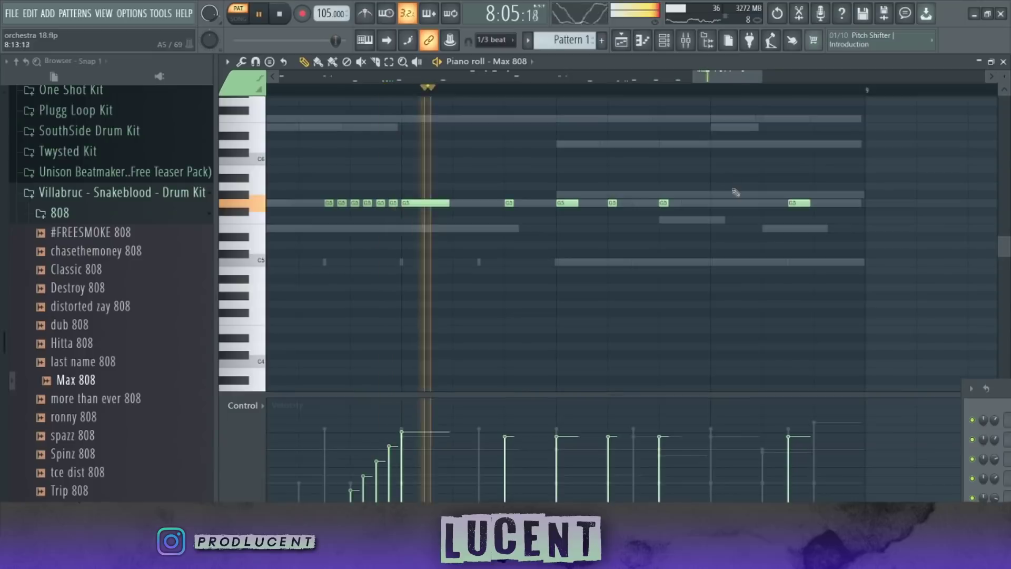
Step: Add D6 notes to the second half of the Max 808's bar 8 and end the bar with a run of short G6 notes
scroll(734, 198, "up", 1)
left_click(714, 169)
scroll(768, 196, "up", 1)
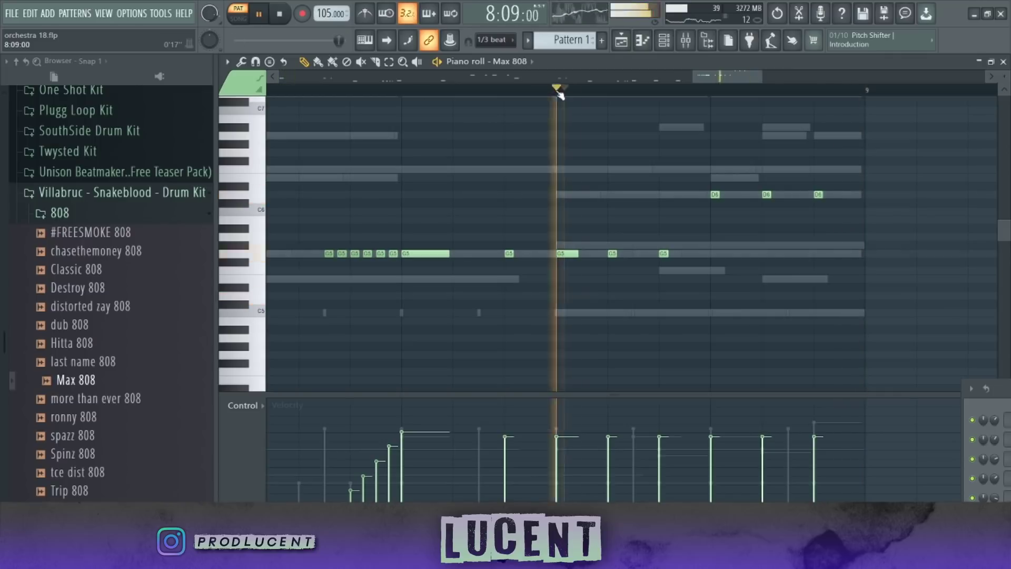
left_click_drag(815, 192, 816, 135)
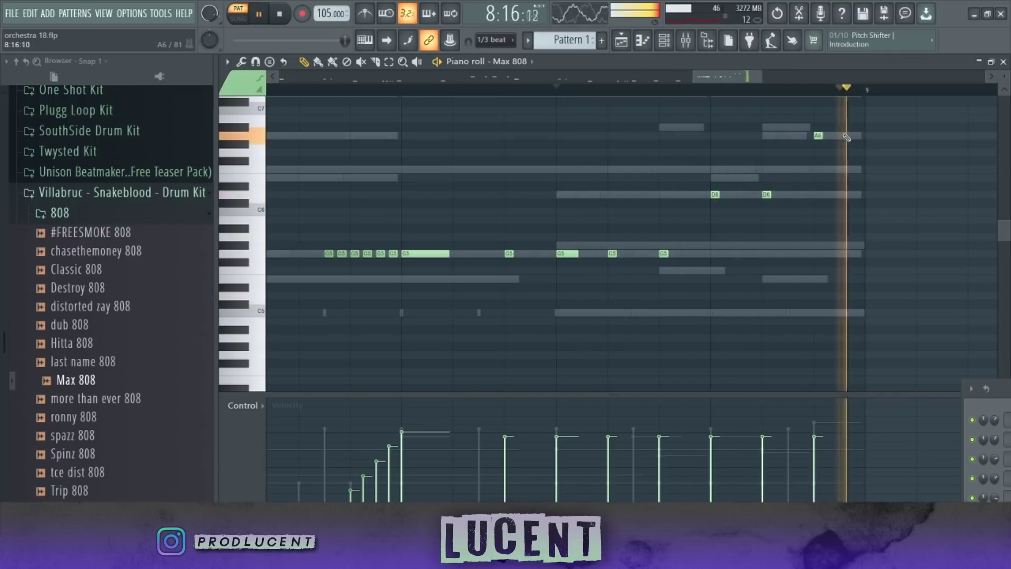
left_click(816, 153)
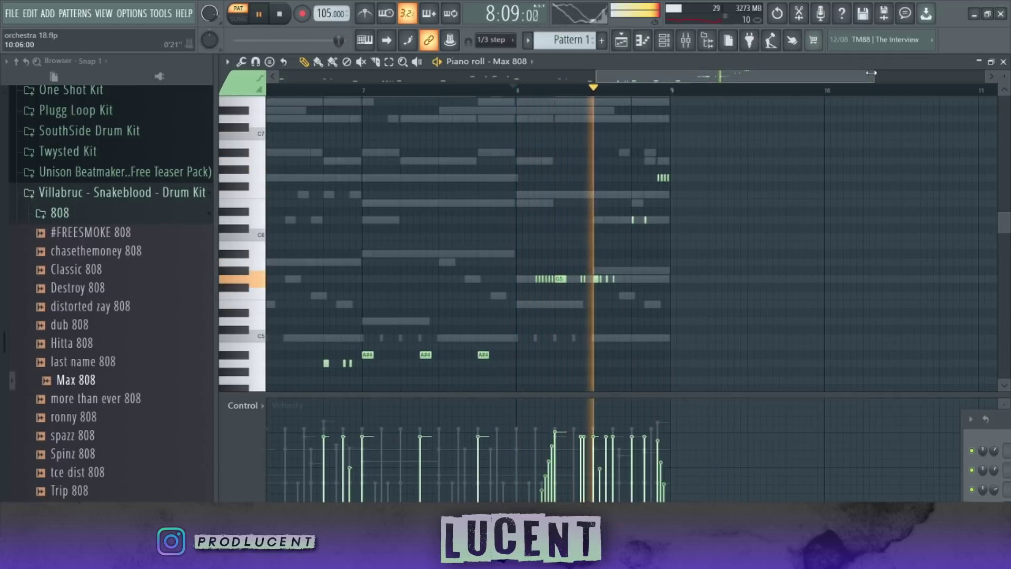
left_click_drag(872, 73, 766, 76)
left_click(675, 88)
scroll(677, 86, "up", 2)
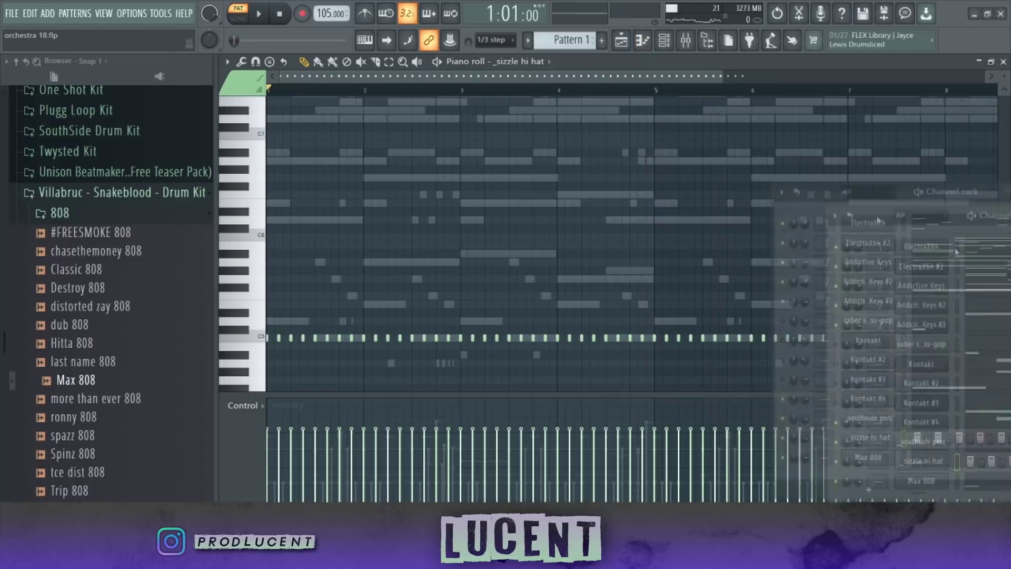
Step: Add a short 1/3-step roll to the _sizzle hi hat notes in bar 1 and play the pattern
left_click_drag(724, 75, 669, 75)
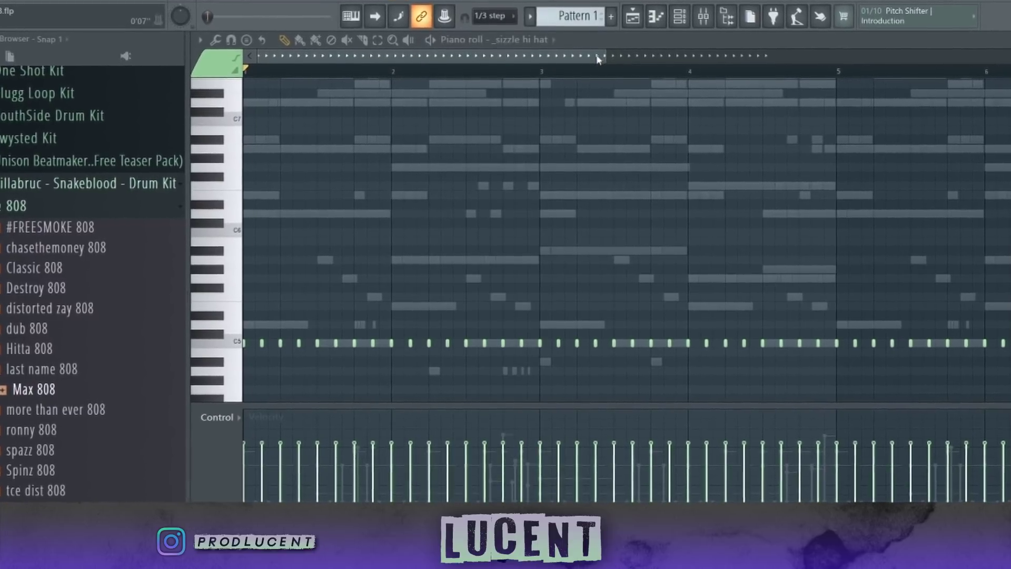
left_click_drag(603, 56, 709, 181)
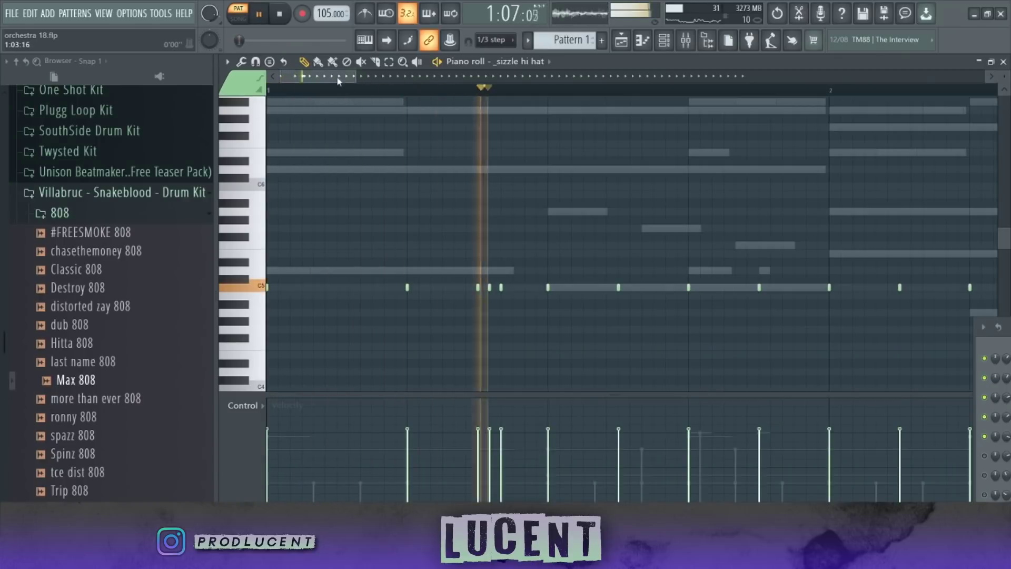
left_click_drag(338, 78, 428, 85)
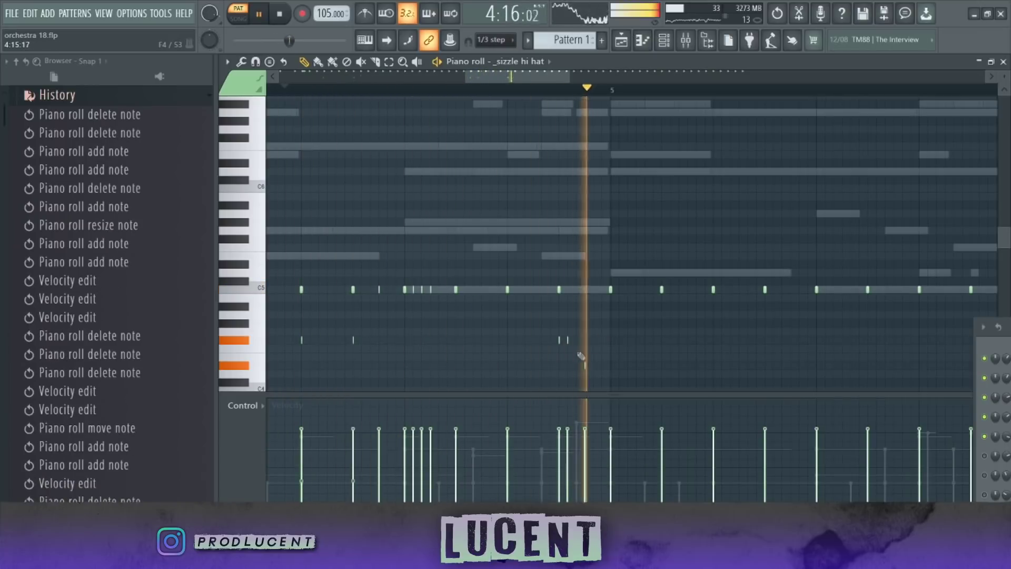
Step: Shape the lower-pitched _sizzle hi hat roll at the end of bar 4 to descend from F#4 to C#4, and play the pattern
left_click(578, 355)
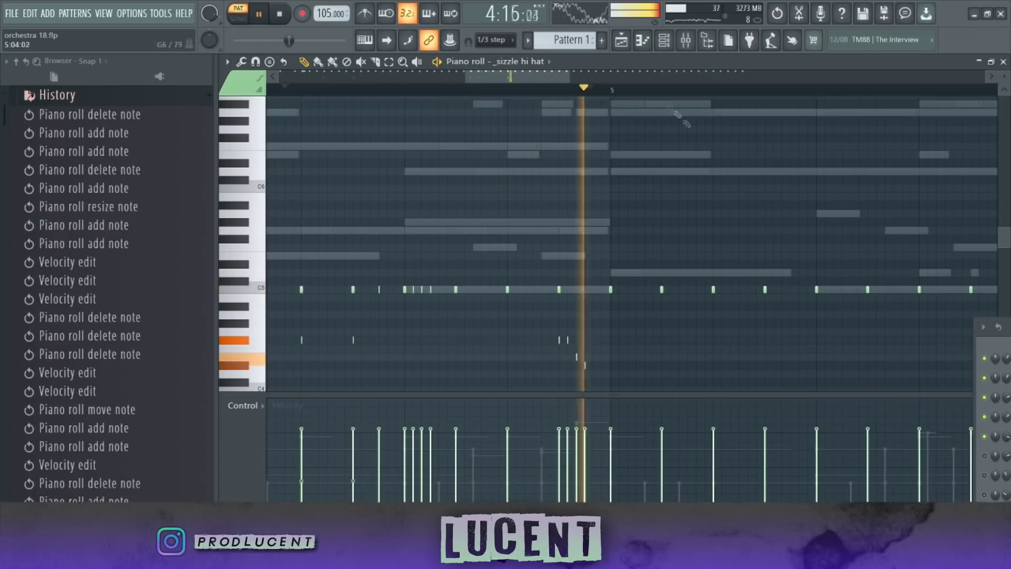
key("space")
scroll(598, 343, "down", 2)
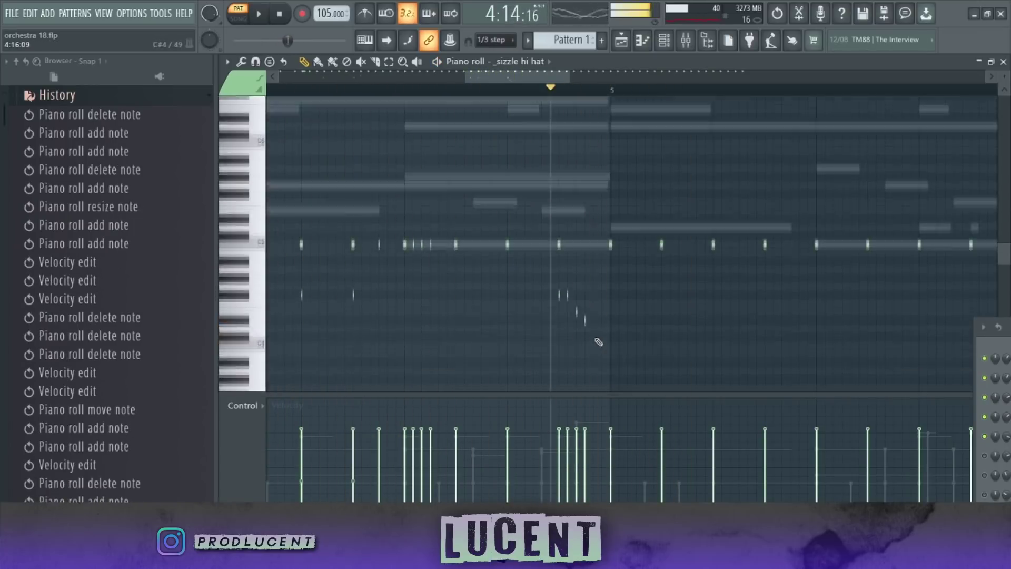
key("space")
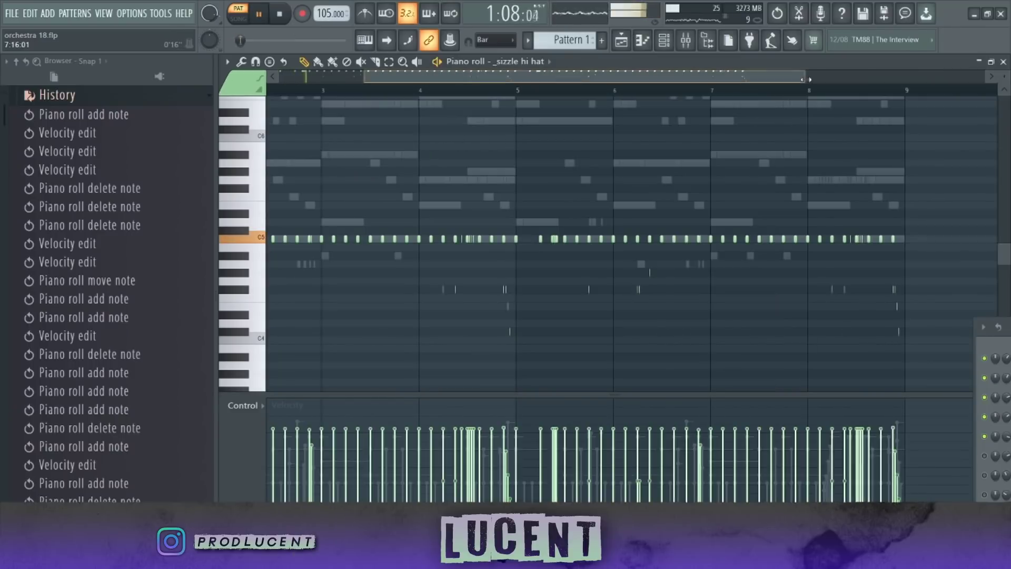
left_click_drag(806, 79, 814, 151)
left_click_drag(862, 80, 770, 113)
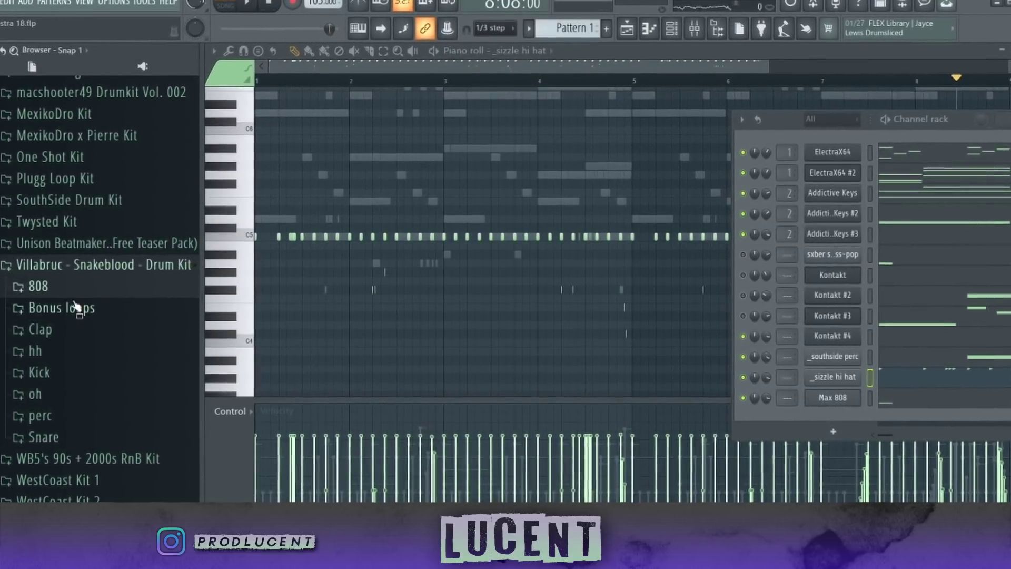
Step: Browse the Villabruc - Snakeblood - Drum Kit folders and add the Gawdamn oh and zay kick samples as channels
scroll(79, 354, "down", 2)
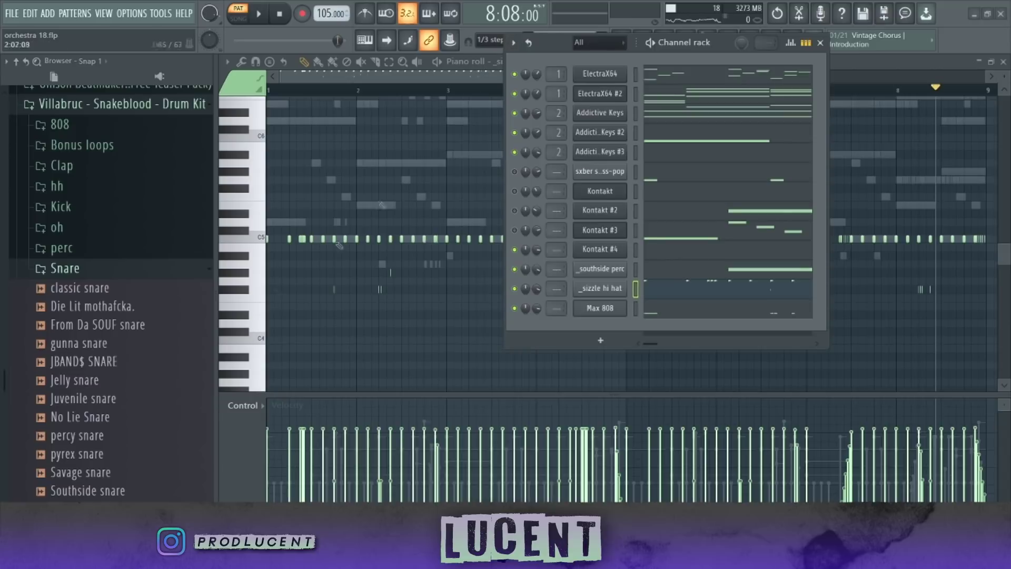
left_click(82, 267)
left_click(57, 227)
left_click(104, 247)
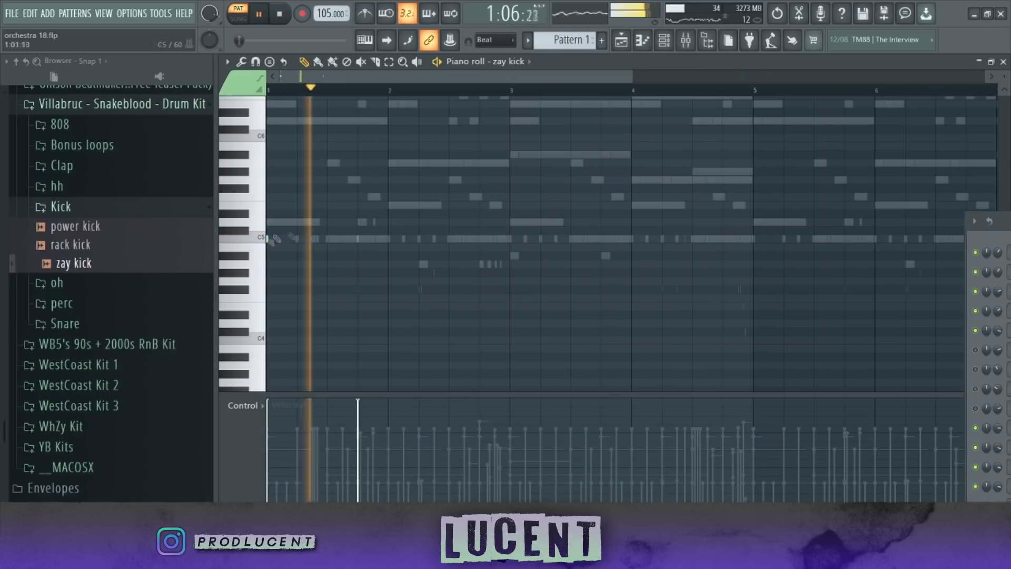
Step: Place zay kick notes on C5 at beat 2 of bar 2, beats 1 and 4 of bar 3, and beat 2 of bar 4
left_click_drag(632, 77, 573, 77)
left_click(450, 239)
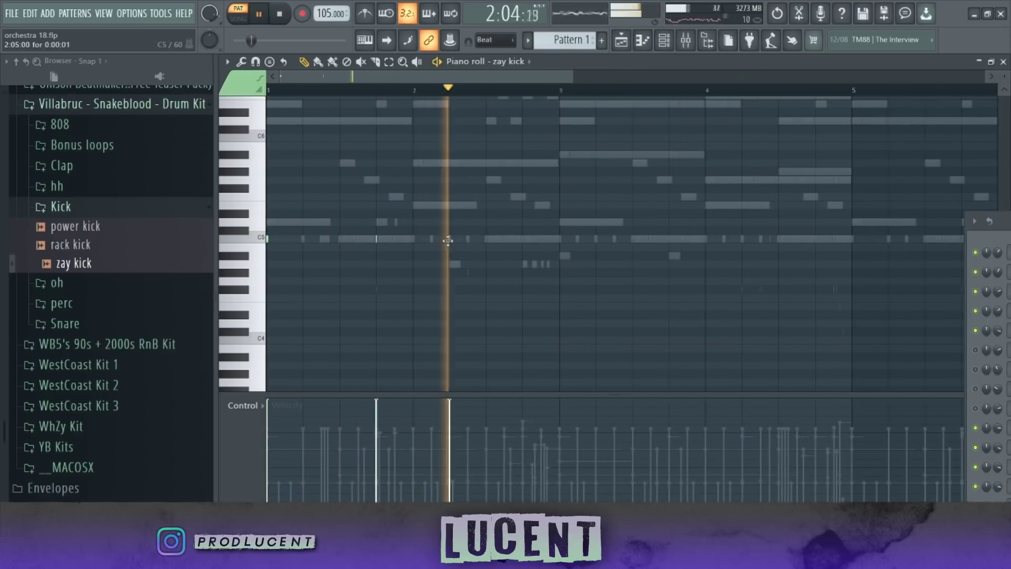
left_click(560, 239)
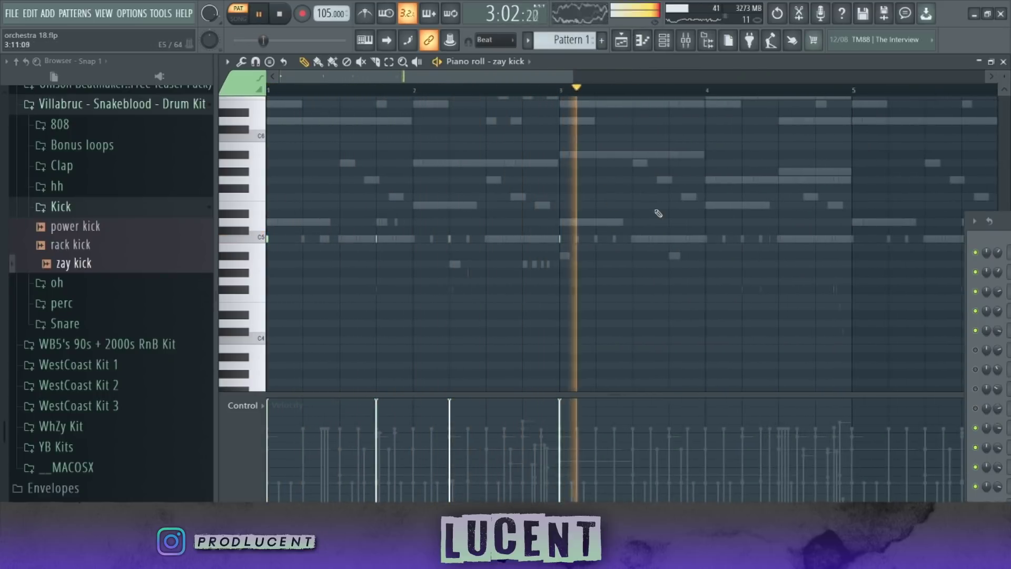
left_click(669, 239)
left_click(742, 239)
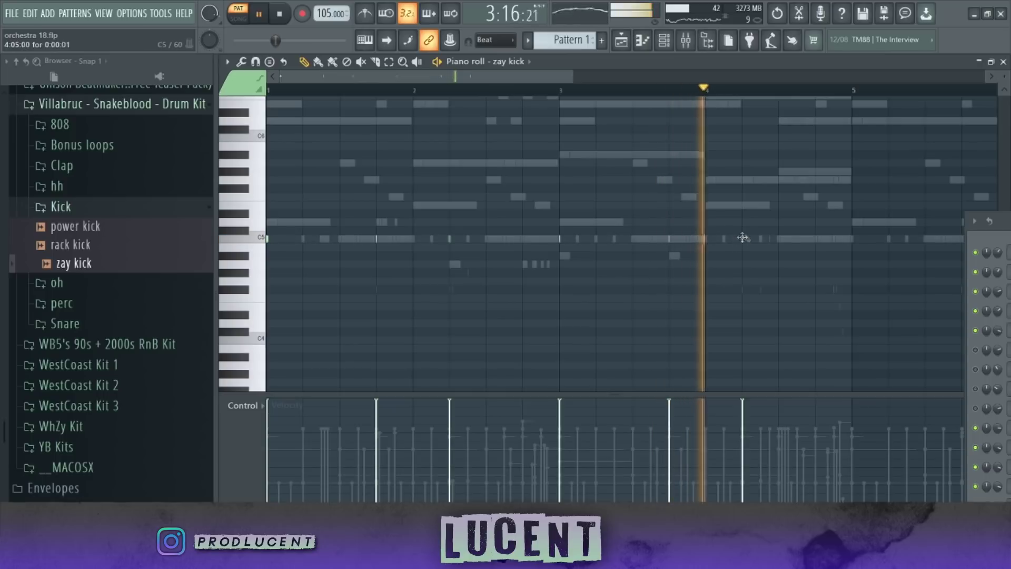
Step: Duplicate the zay kick notes of bars 1 to 4 into the following four bars and clear the selection
left_click_drag(857, 89, 270, 179)
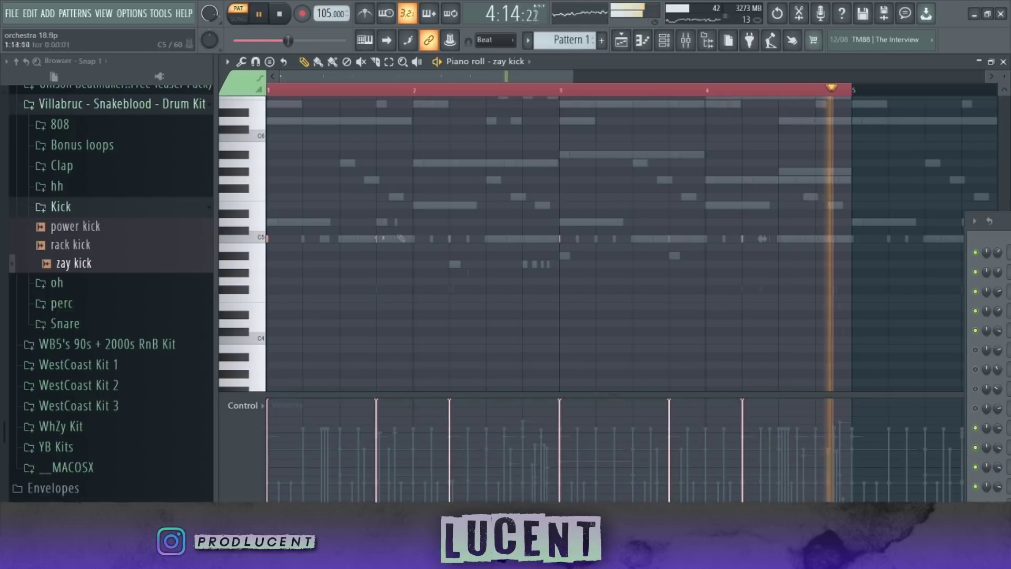
key("ctrl+b")
left_click(719, 90, "ctrl")
left_click_drag(605, 77, 442, 90)
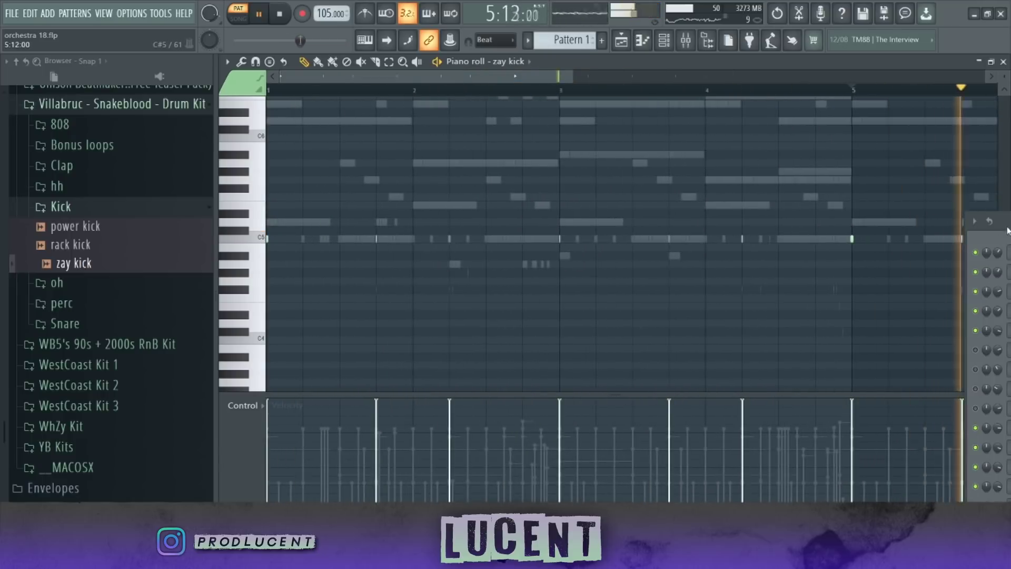
Step: Bring the channel rack fully into view, open the drum kit's Snare folder and preview the classic snare sample
left_click_drag(1004, 222, 621, 67)
left_click(74, 206)
left_click(64, 268)
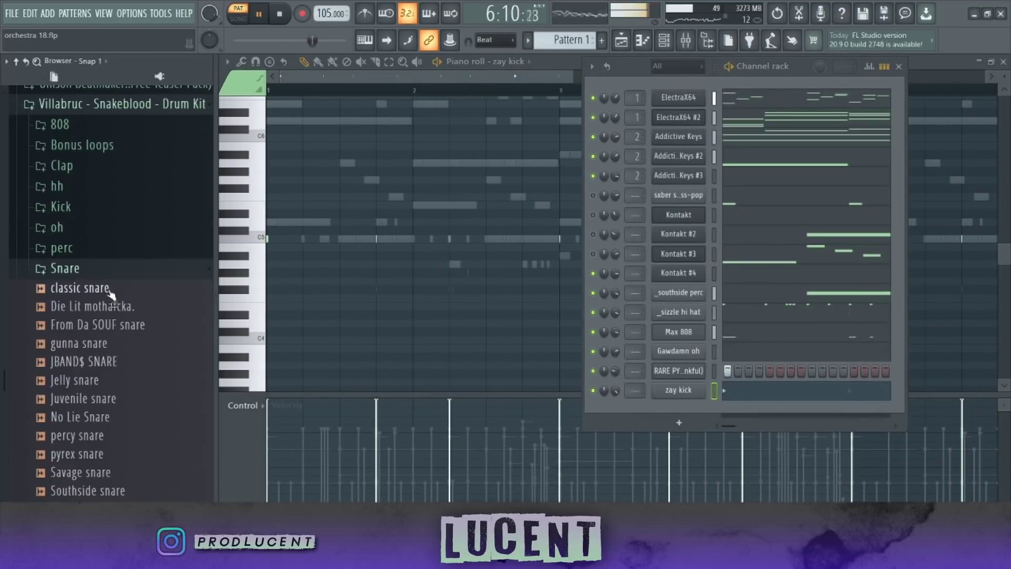
left_click(133, 296)
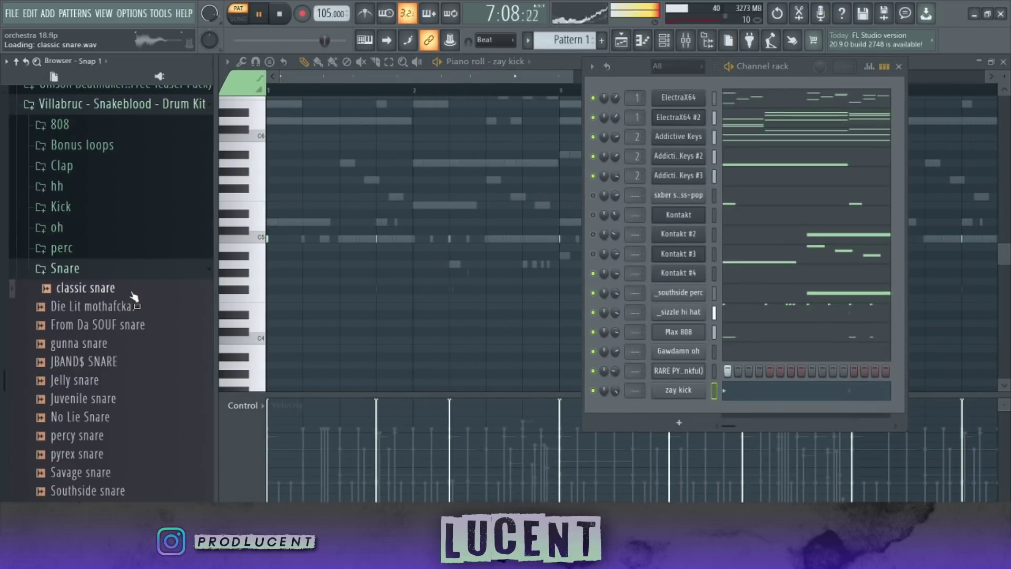
Step: Preview more samples in the Snare folder, add Thugger snare as a channel, and play the pattern with it
left_click(142, 307)
left_click(149, 323)
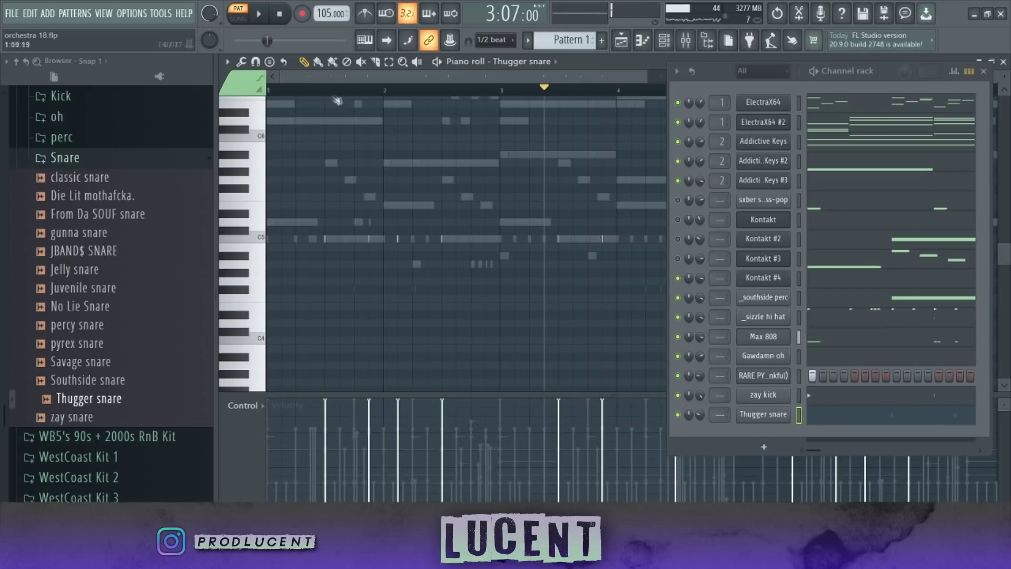
key("space")
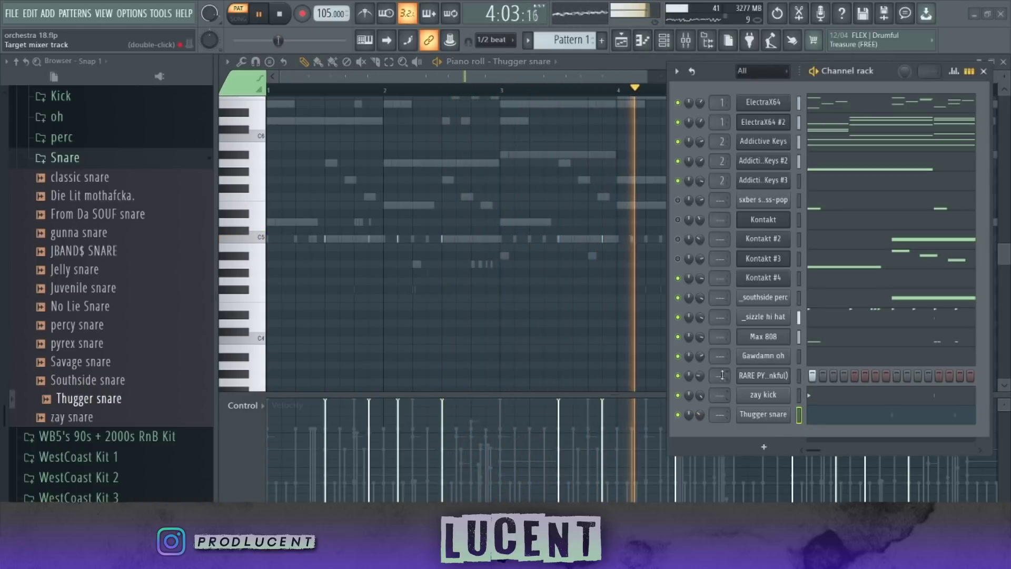
Step: Find Kick - 88 in the 20k Tsunami Drum kit's Kick folder and swap it in for the zay kick sample
scroll(103, 264, "up", 5)
left_click(99, 264)
scroll(102, 264, "up", 5)
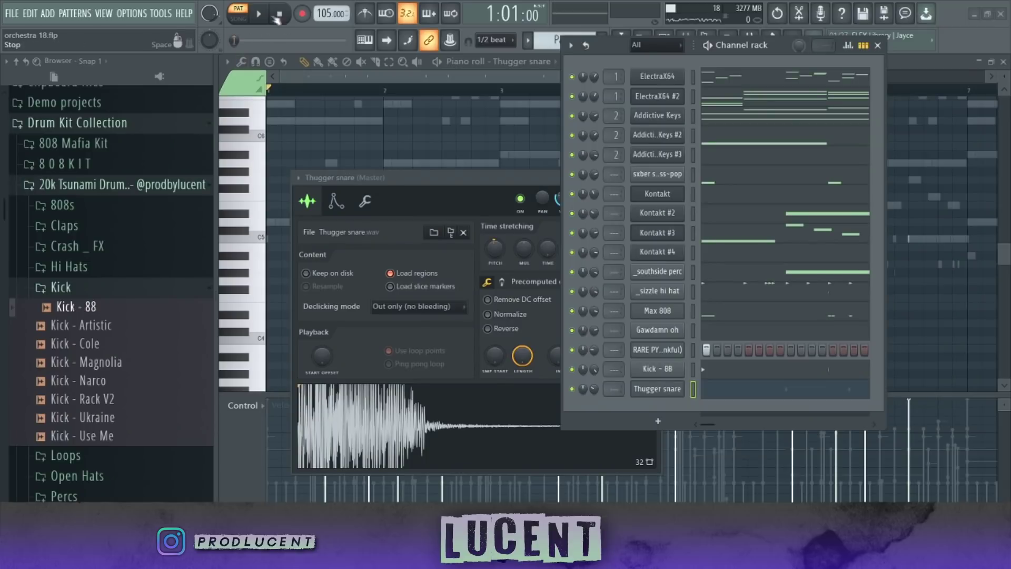
Step: Play the pattern and mute the Thugger snare, Kick - 88, sxber and Kontakt #3 channels
left_click(259, 14)
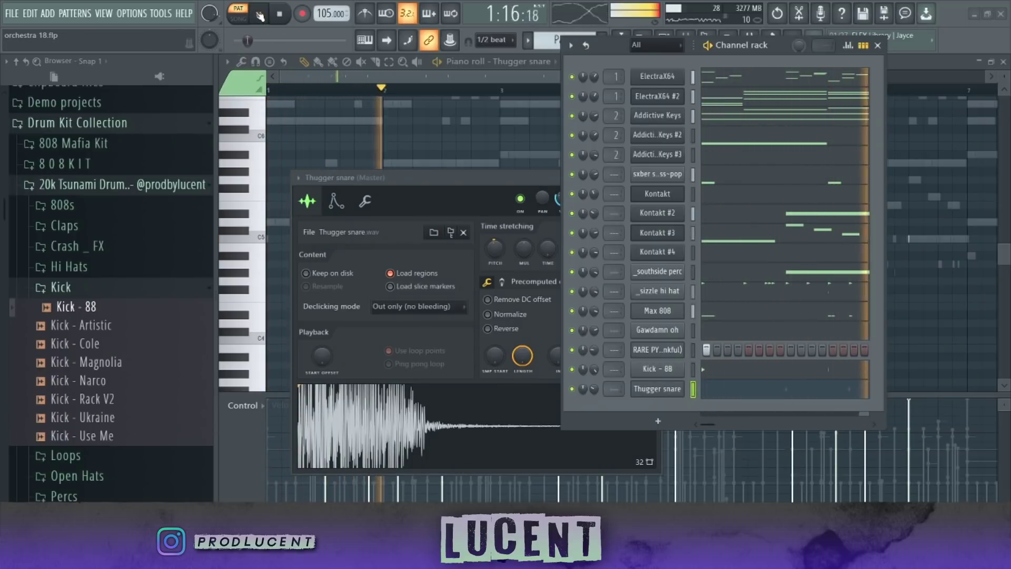
left_click(573, 388)
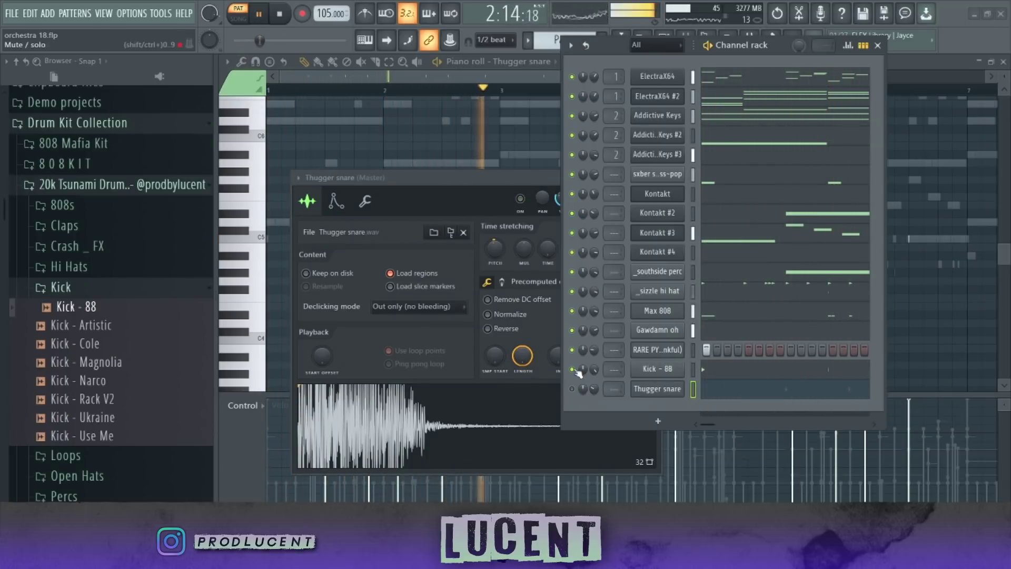
left_click(573, 369)
left_click(572, 174)
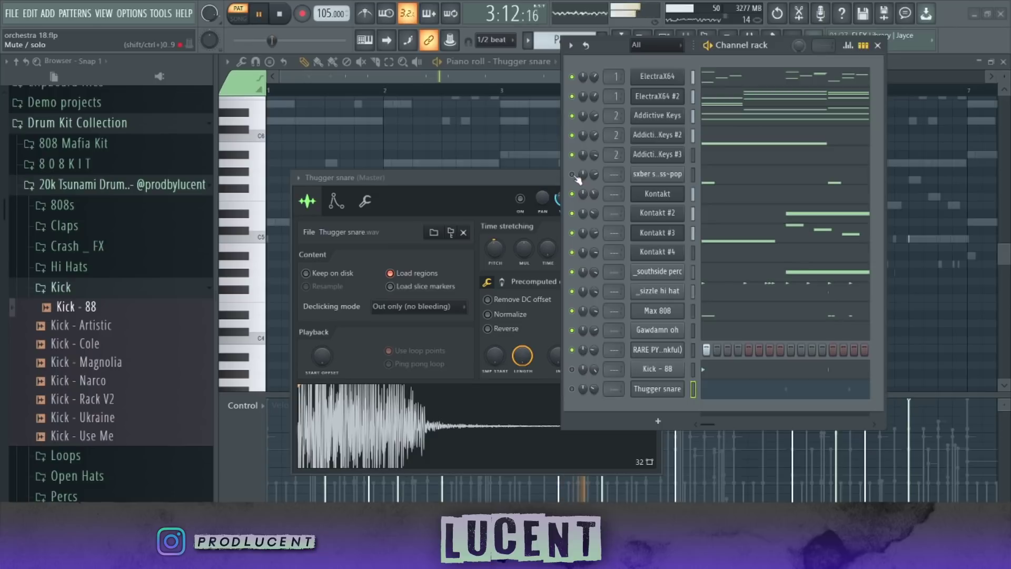
left_click(573, 233)
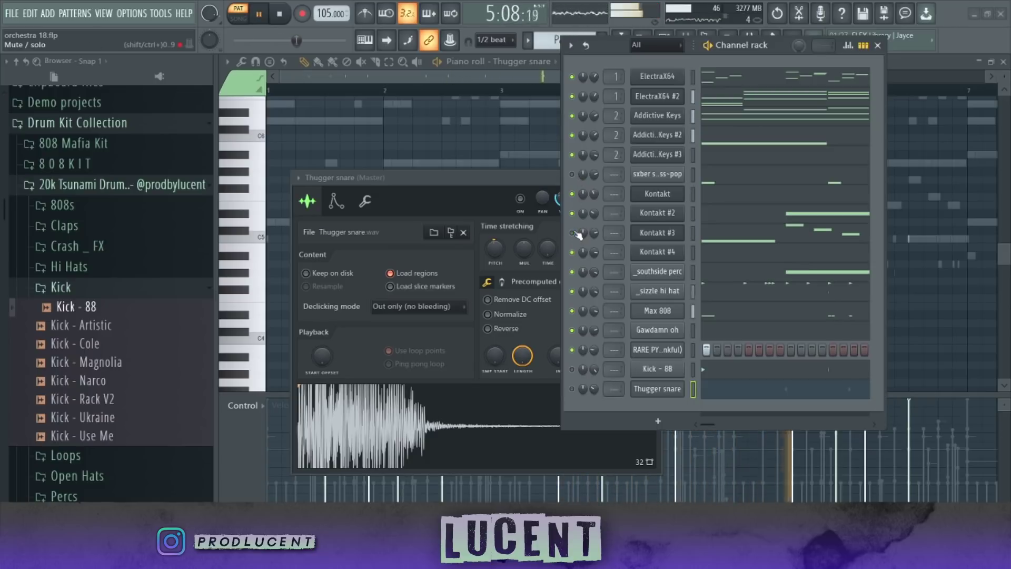